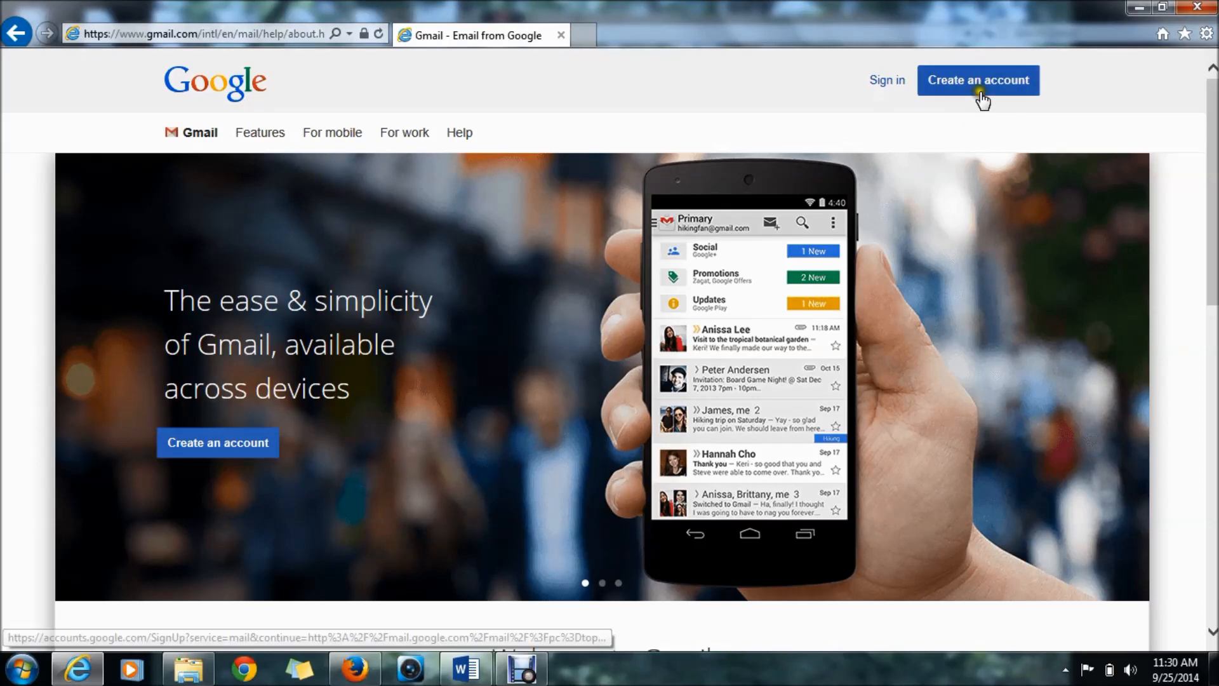
- Start Google account sign-up from Gmail and place the cursor in the First name field
{"action": "left_click", "coordinate": [989, 93]}
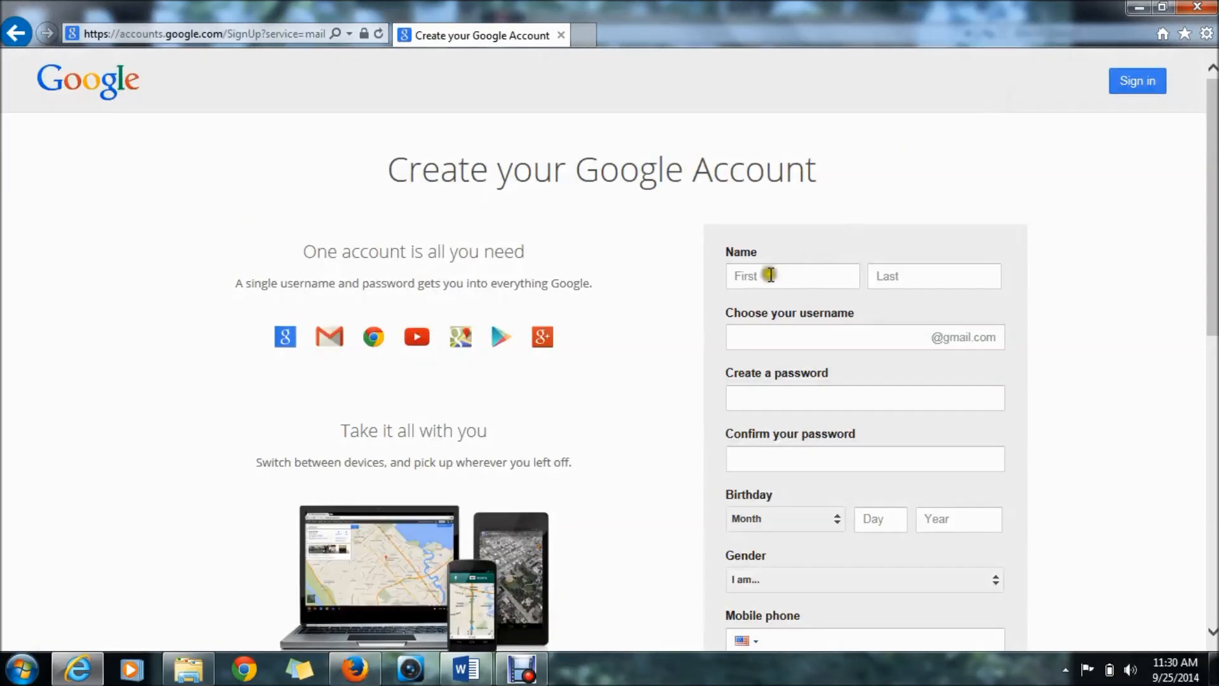
{"action": "left_click", "coordinate": [772, 273]}
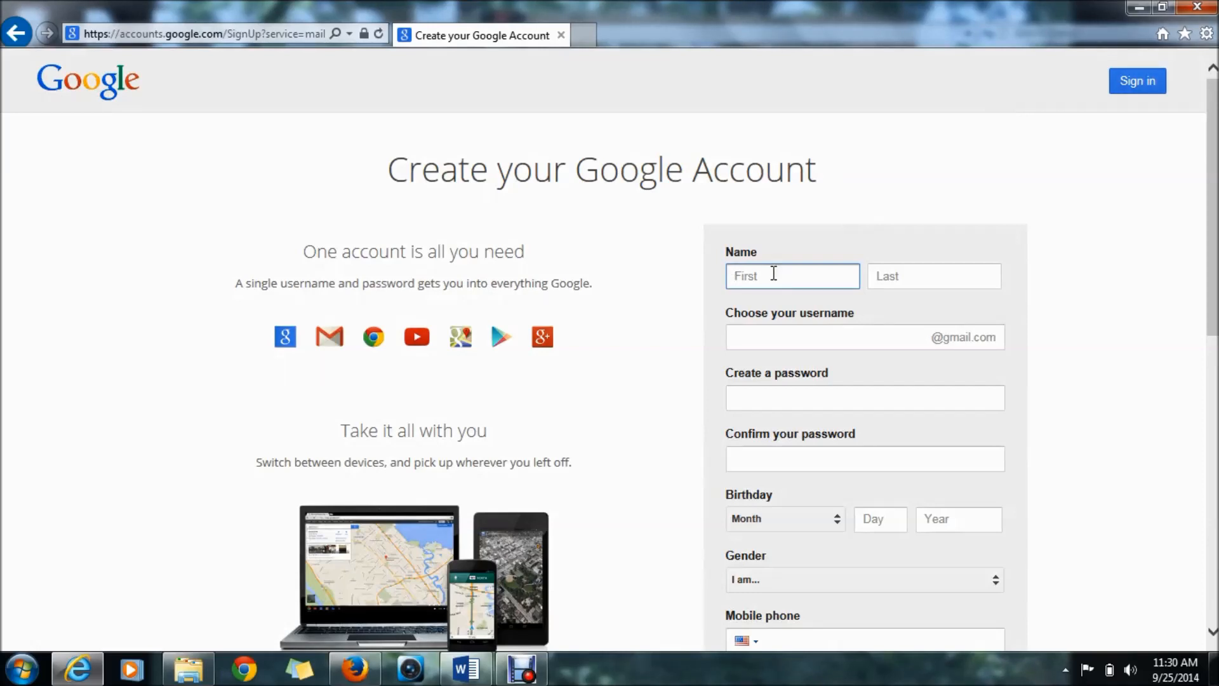
- Enter the account holder's first and last name and a chosen username
{"action": "key", "text": "Tab"}
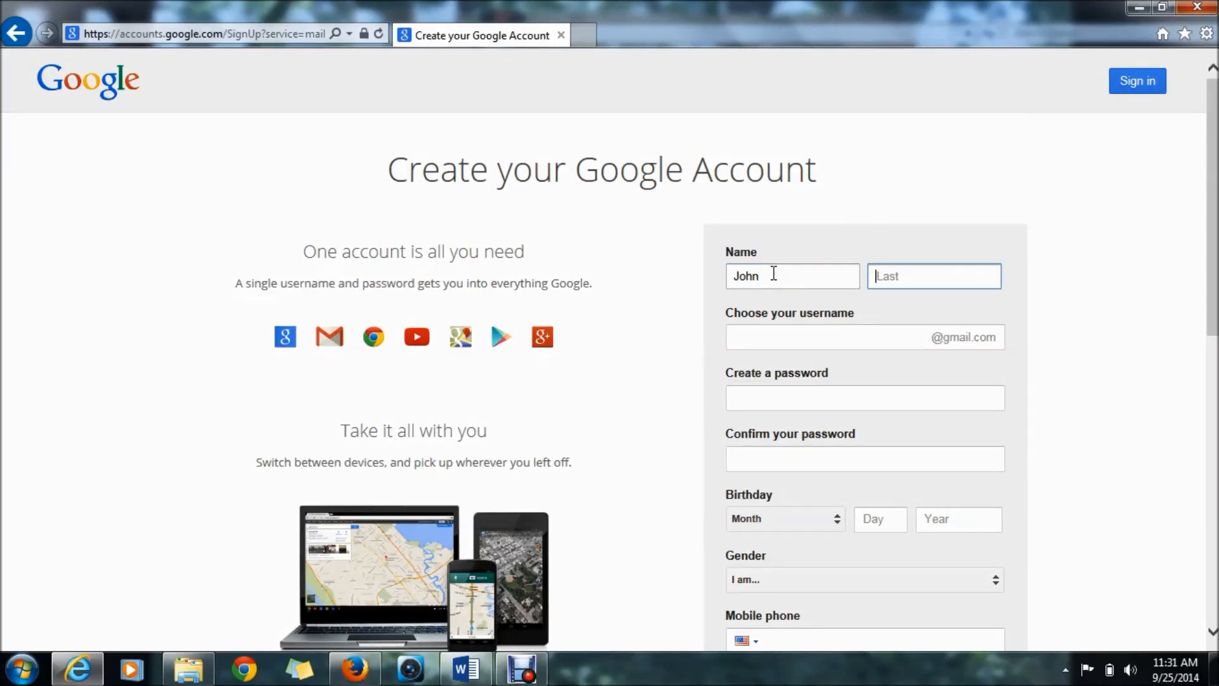
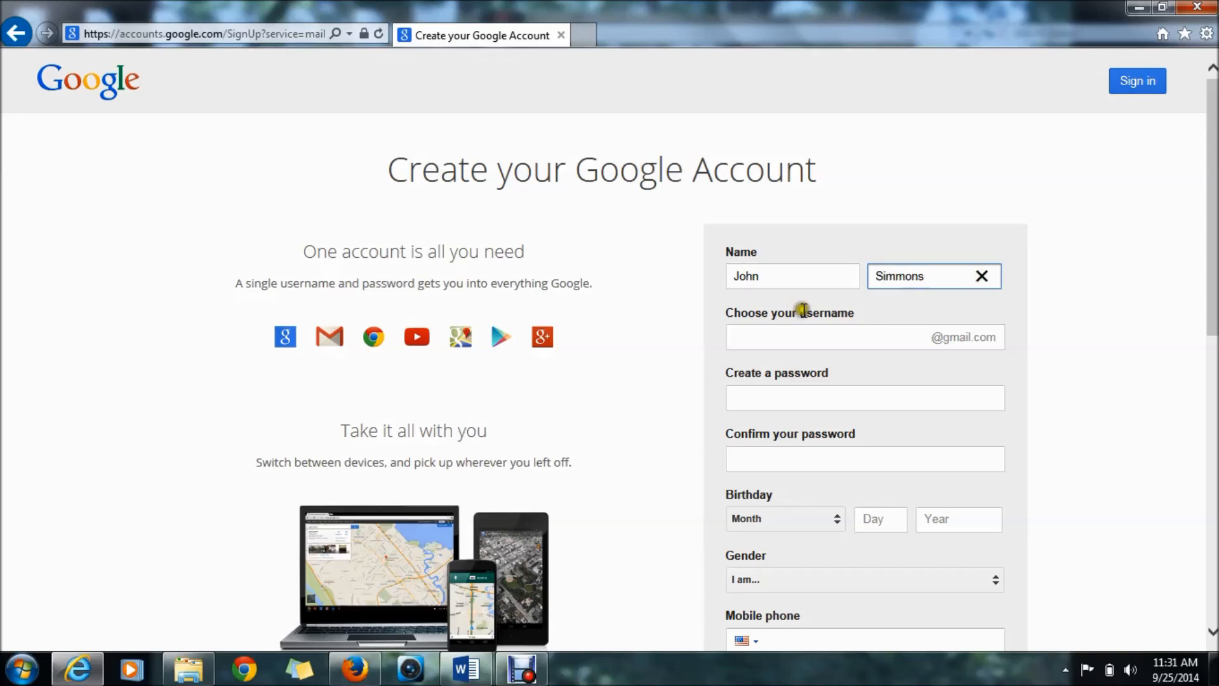
{"action": "left_click", "coordinate": [829, 337]}
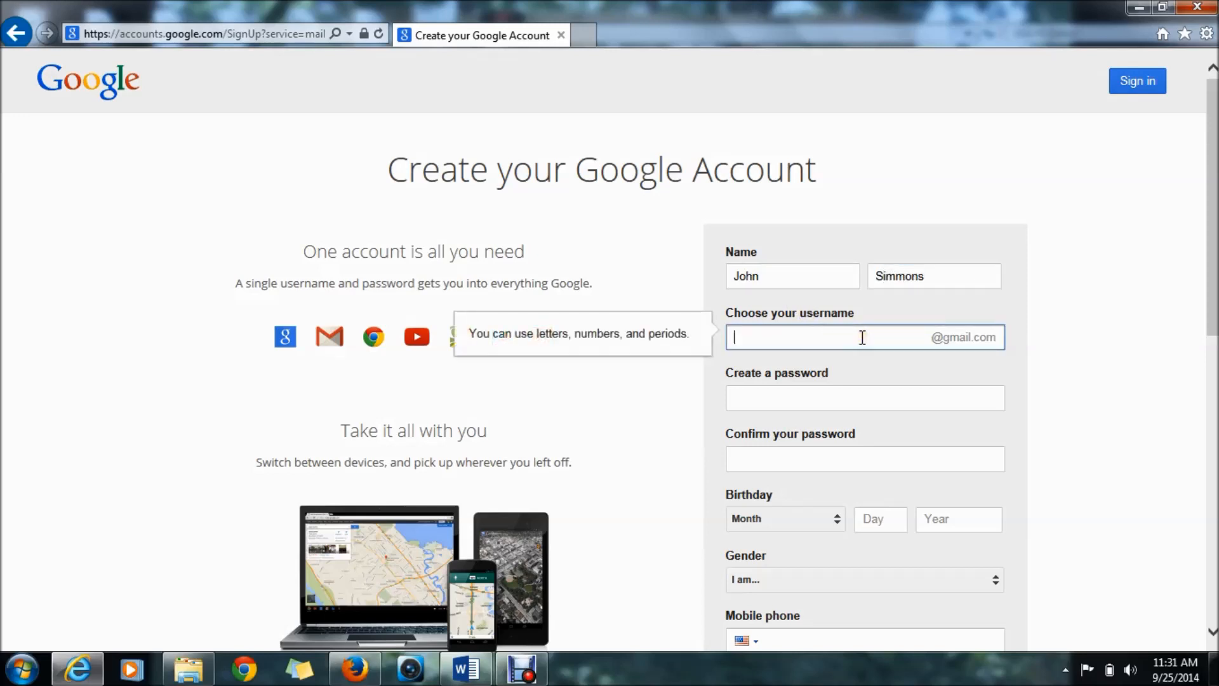
- Replace a too-short password with a longer one and begin confirming it
{"action": "left_click", "coordinate": [850, 393]}
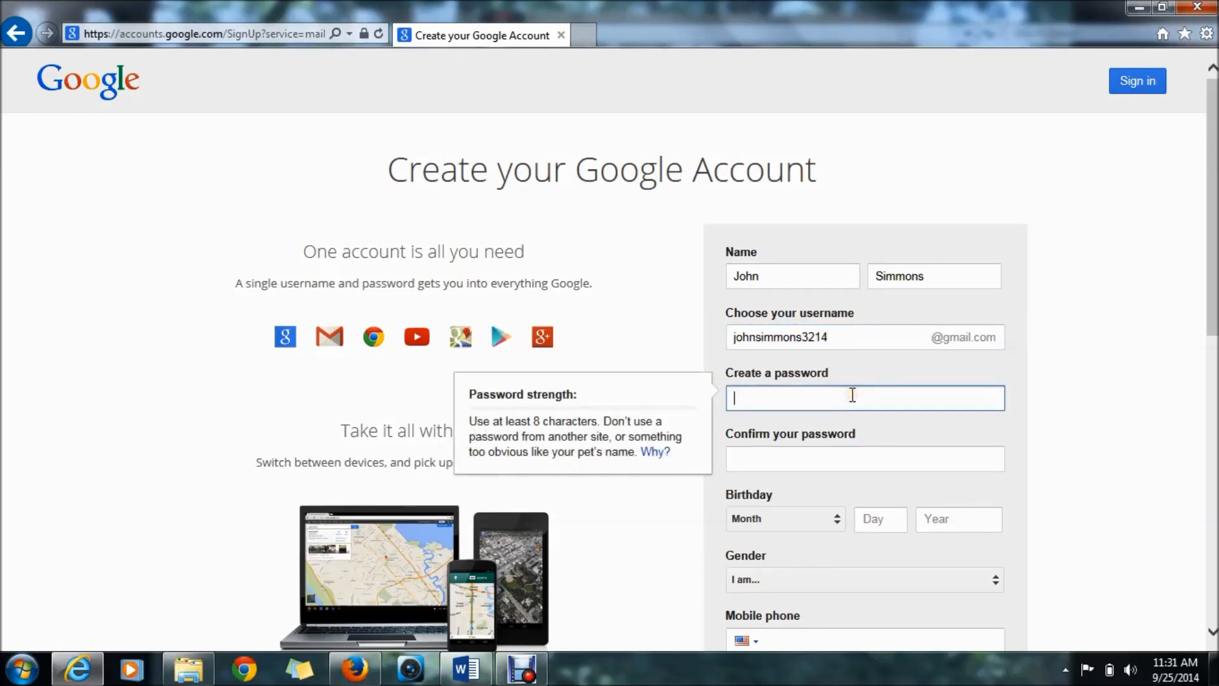
{"action": "type", "text": "•••••••"}
{"action": "key", "text": "Tab"}
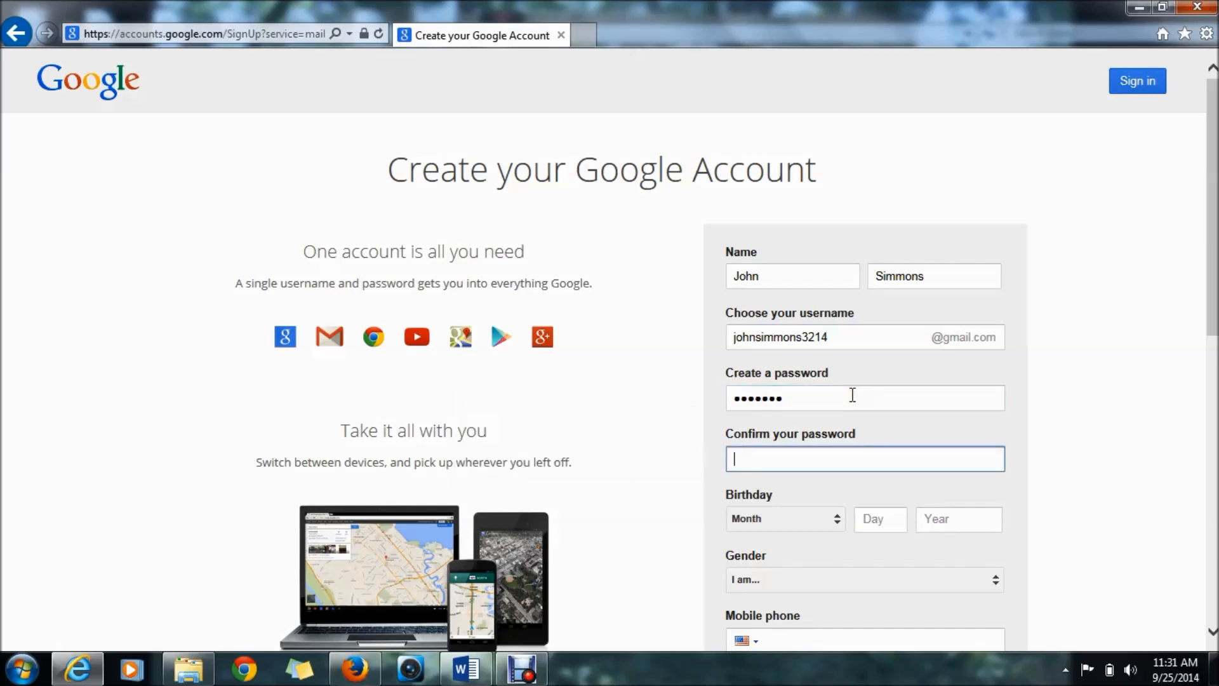
{"action": "double_click", "coordinate": [853, 395]}
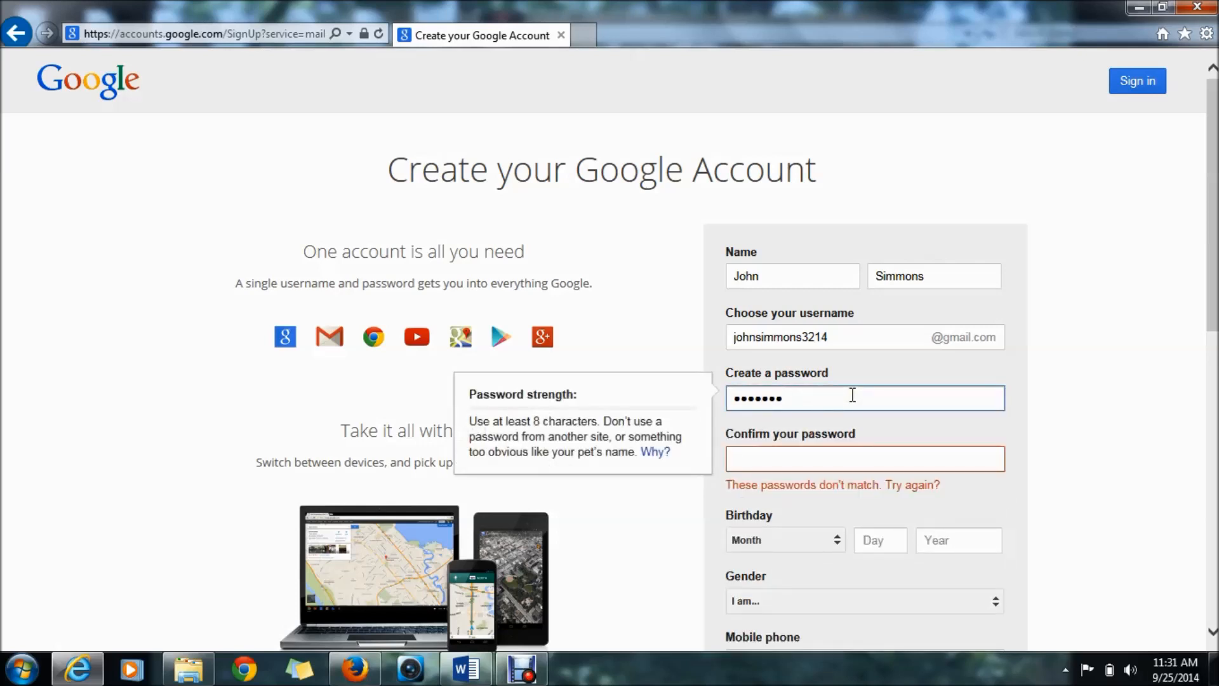
{"action": "type", "text": "•••••••••••"}
{"action": "key", "text": "Tab"}
{"action": "type", "text": "•••••••••"}
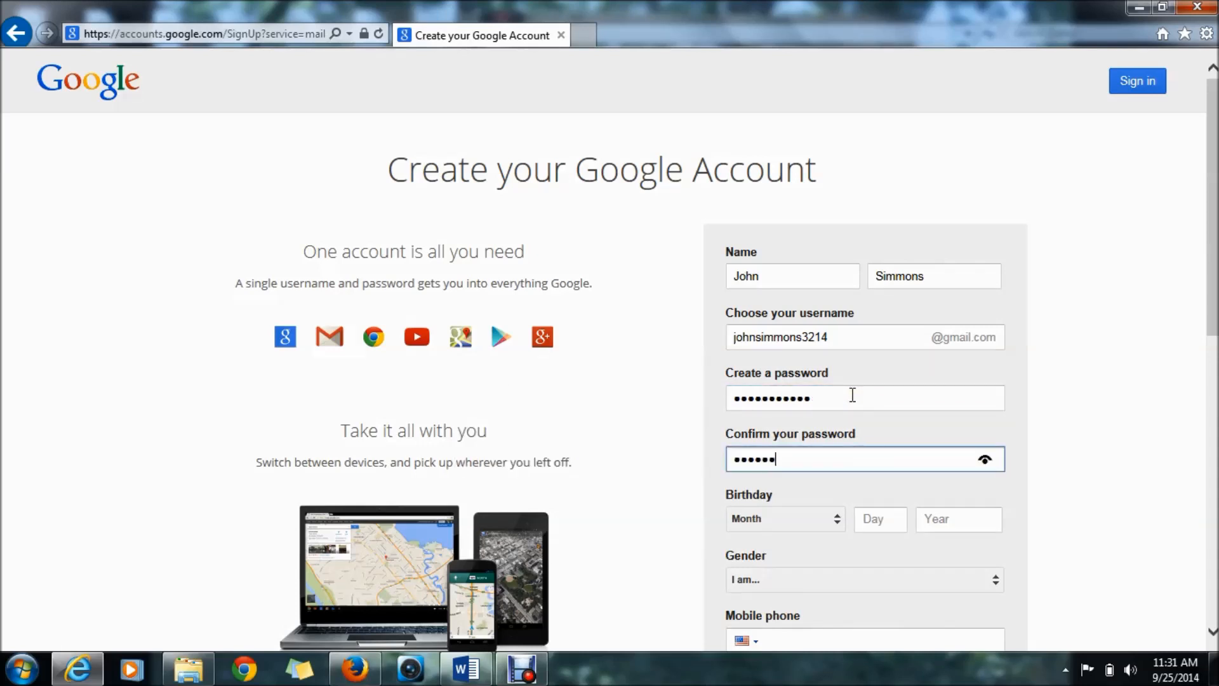
{"action": "scroll", "coordinate": [1192, 305], "scroll_direction": "down", "scroll_amount": 3}
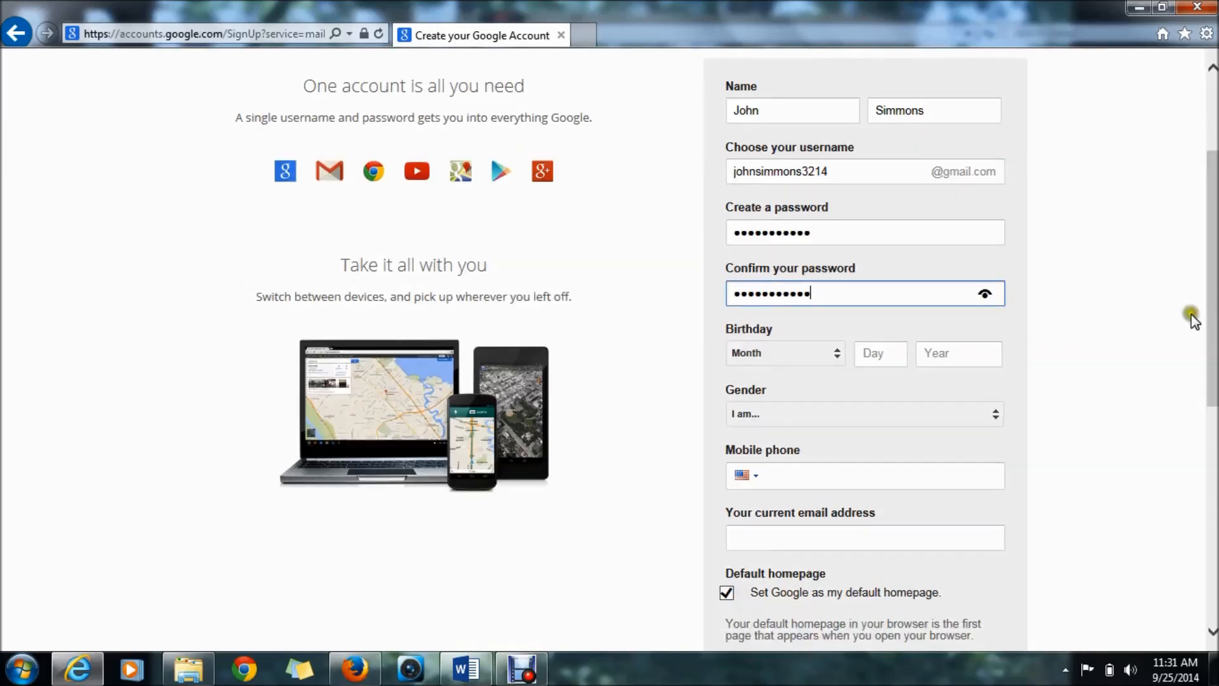
{"action": "key", "text": "Tab"}
{"action": "left_click", "coordinate": [841, 356]}
{"action": "left_click", "coordinate": [824, 399]}
{"action": "left_click", "coordinate": [889, 353]}
{"action": "type", "text": "27"}
{"action": "left_click", "coordinate": [934, 353]}
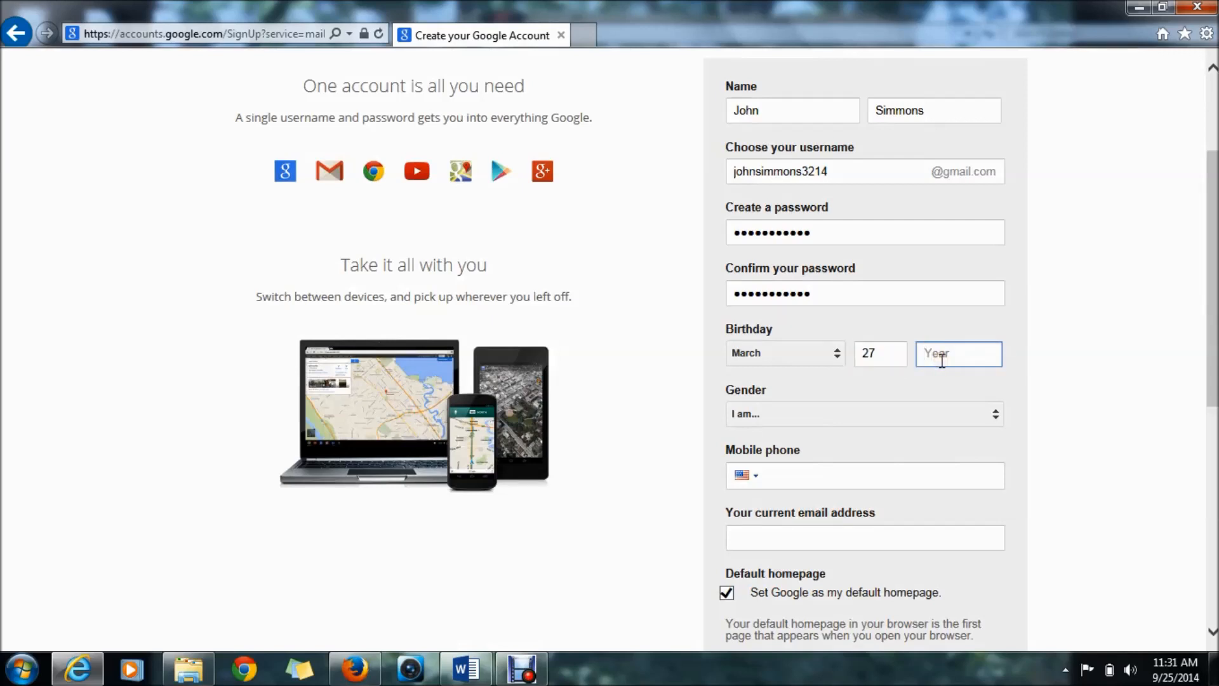
{"action": "type", "text": "1974"}
{"action": "left_click", "coordinate": [980, 414]}
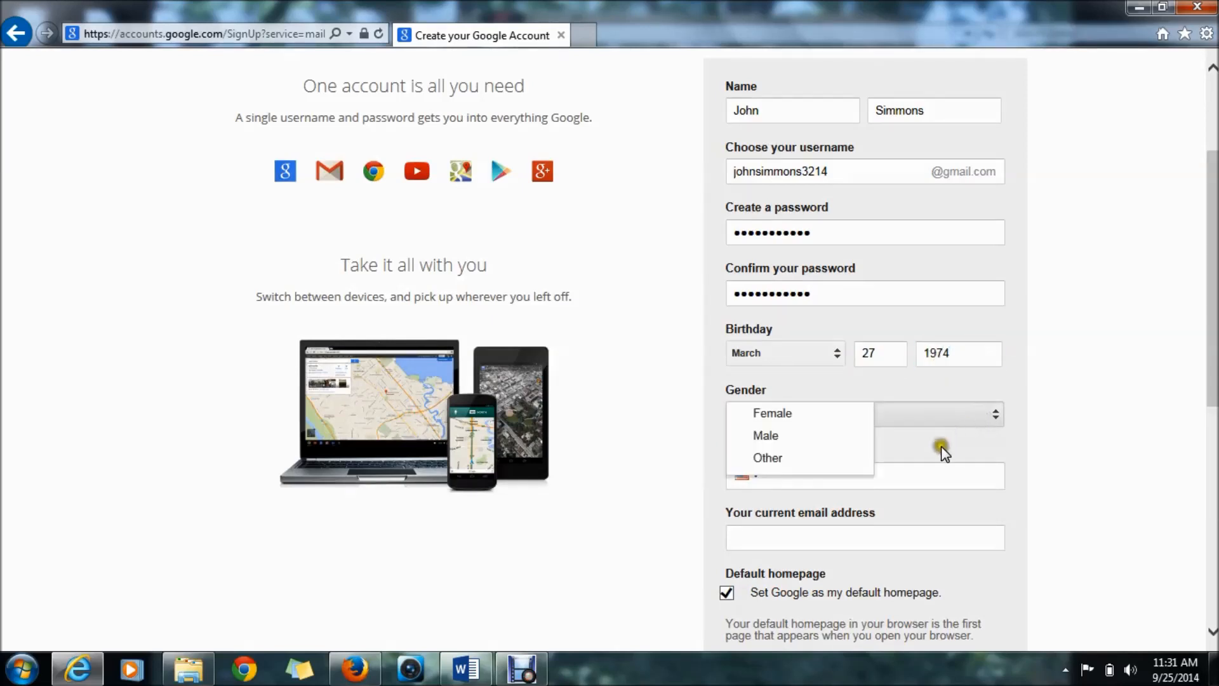
{"action": "left_click", "coordinate": [835, 435]}
- Enter the current email address and captcha text, accept the terms, and submit the form
{"action": "scroll", "coordinate": [1213, 368], "scroll_direction": "down", "scroll_amount": 3}
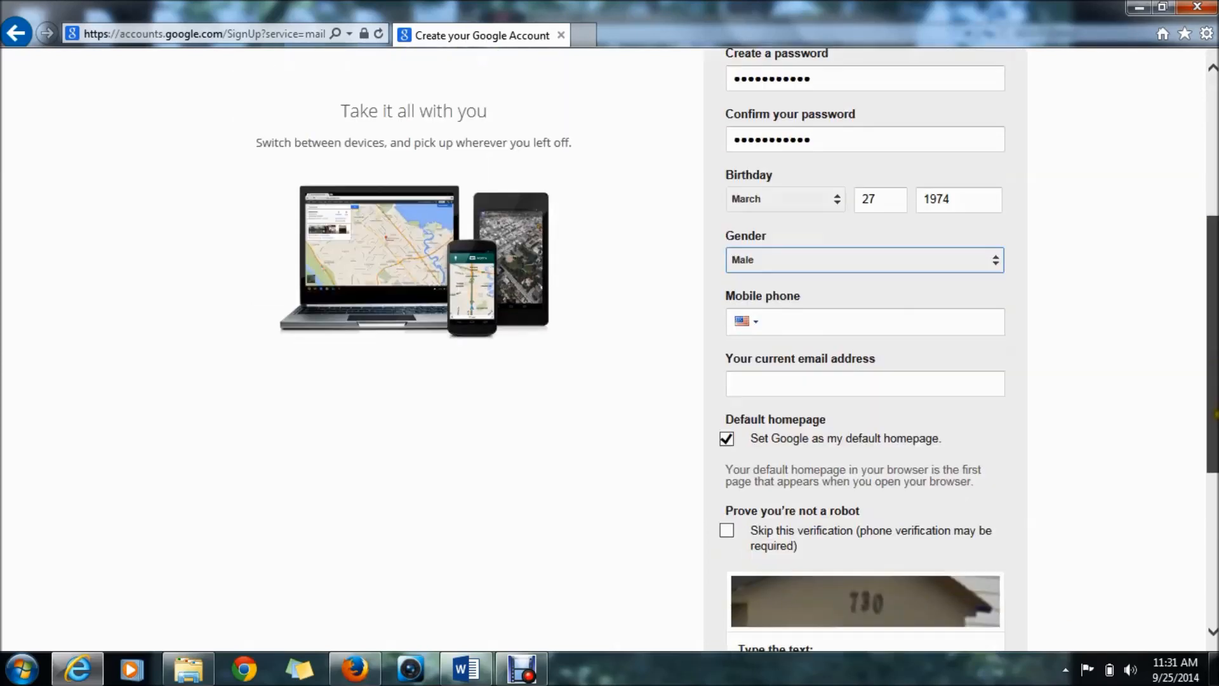
{"action": "left_click", "coordinate": [819, 296]}
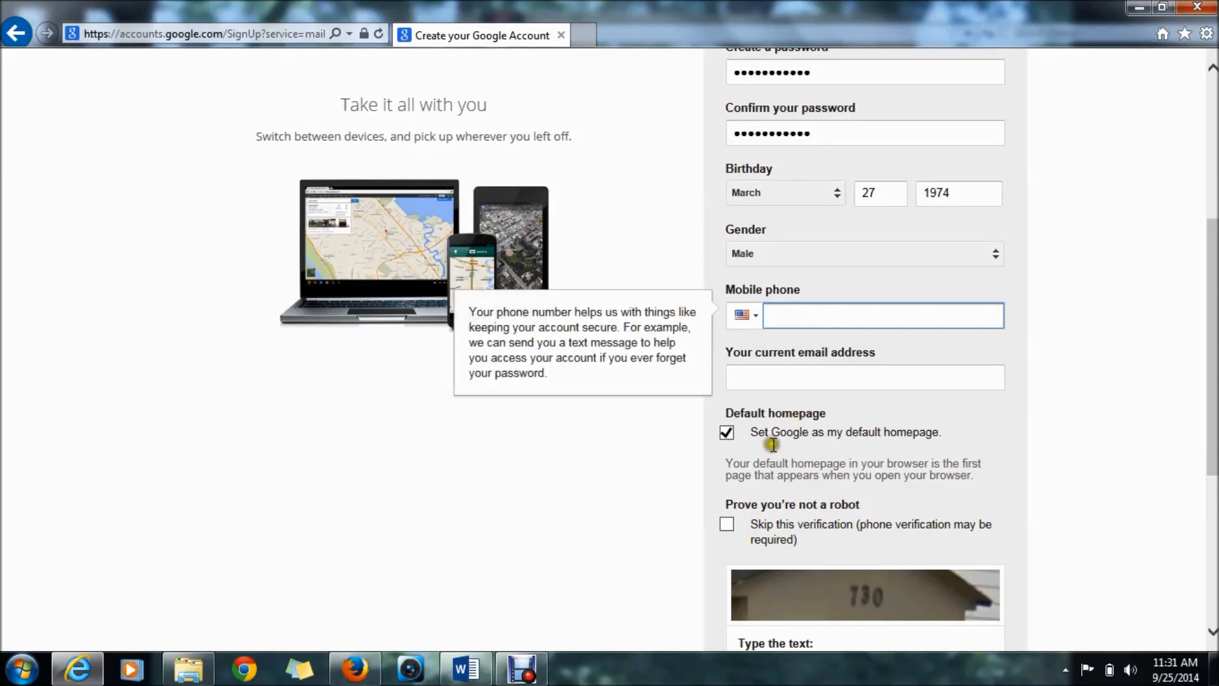
{"action": "left_click", "coordinate": [861, 379]}
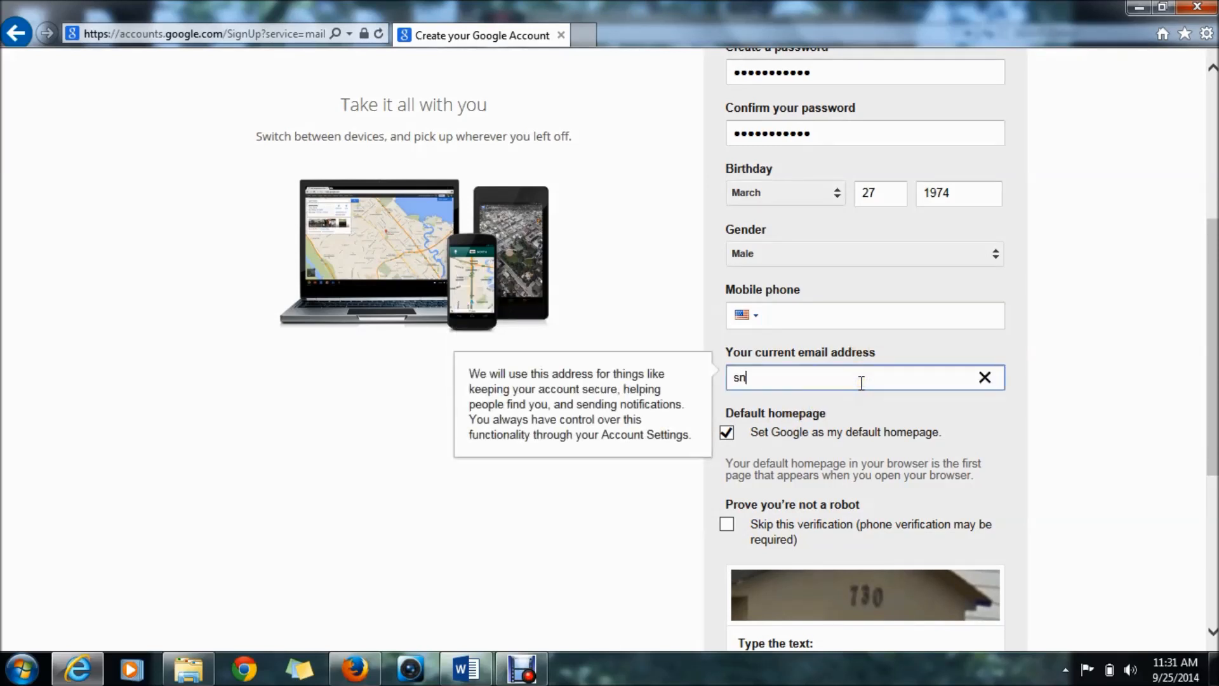
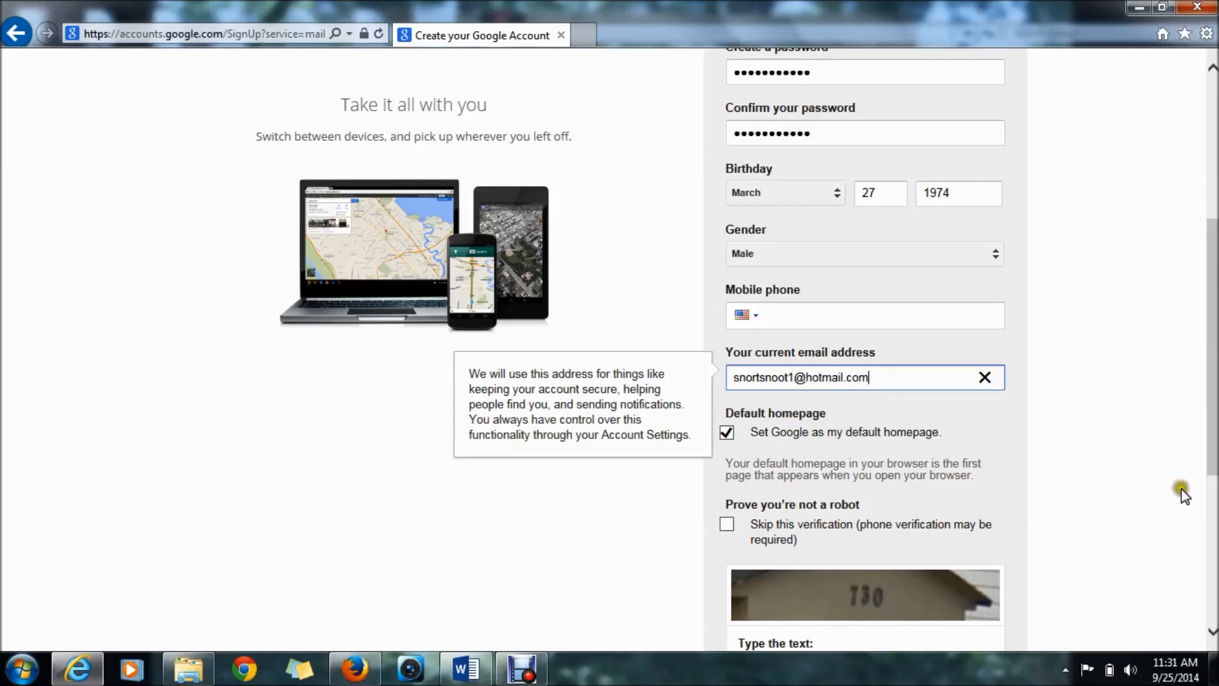
{"action": "scroll", "coordinate": [1194, 381], "scroll_direction": "down", "scroll_amount": 3}
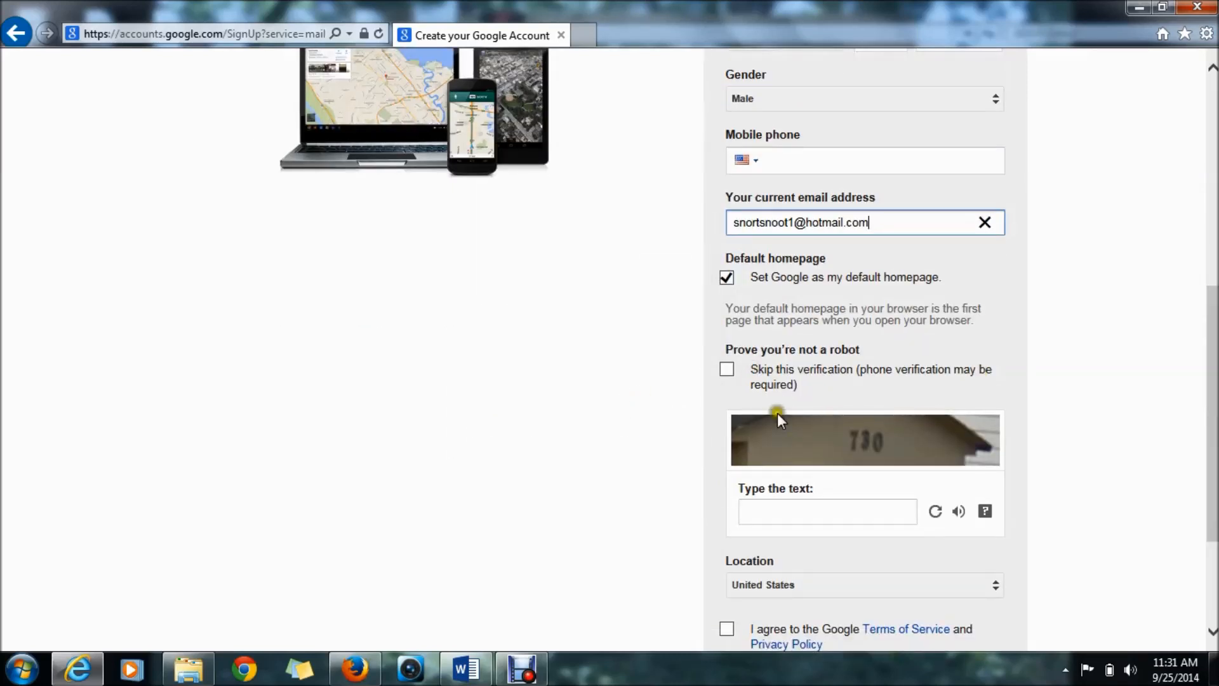
{"action": "left_click", "coordinate": [849, 513]}
{"action": "type", "text": "730"}
{"action": "scroll", "coordinate": [995, 422], "scroll_direction": "down", "scroll_amount": 3}
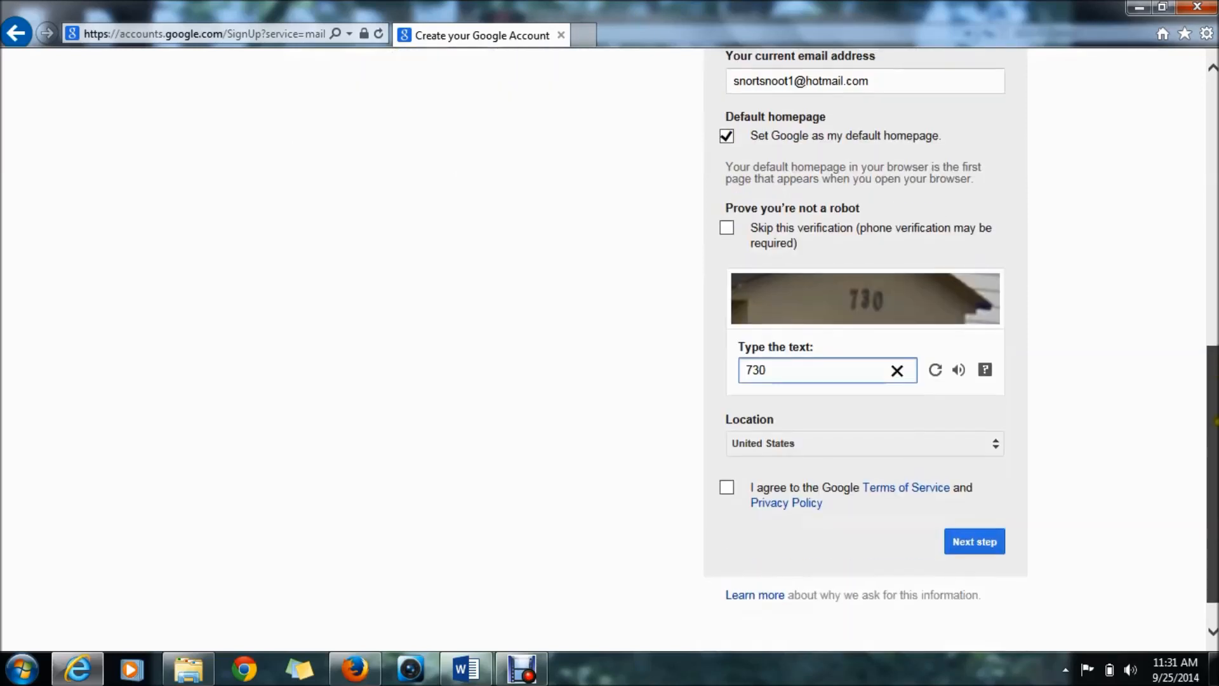
{"action": "left_click", "coordinate": [726, 487]}
{"action": "left_click", "coordinate": [987, 545]}
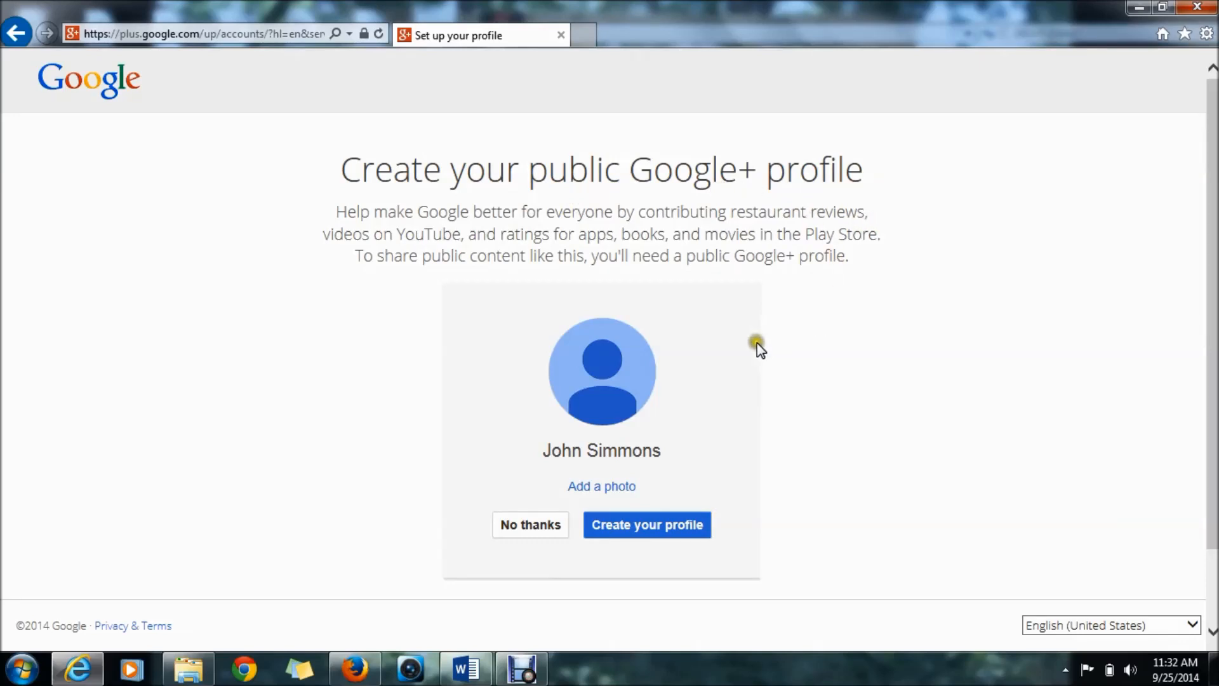
- Decline the public Google+ profile and continue to the new Gmail inbox
{"action": "left_click", "coordinate": [507, 529]}
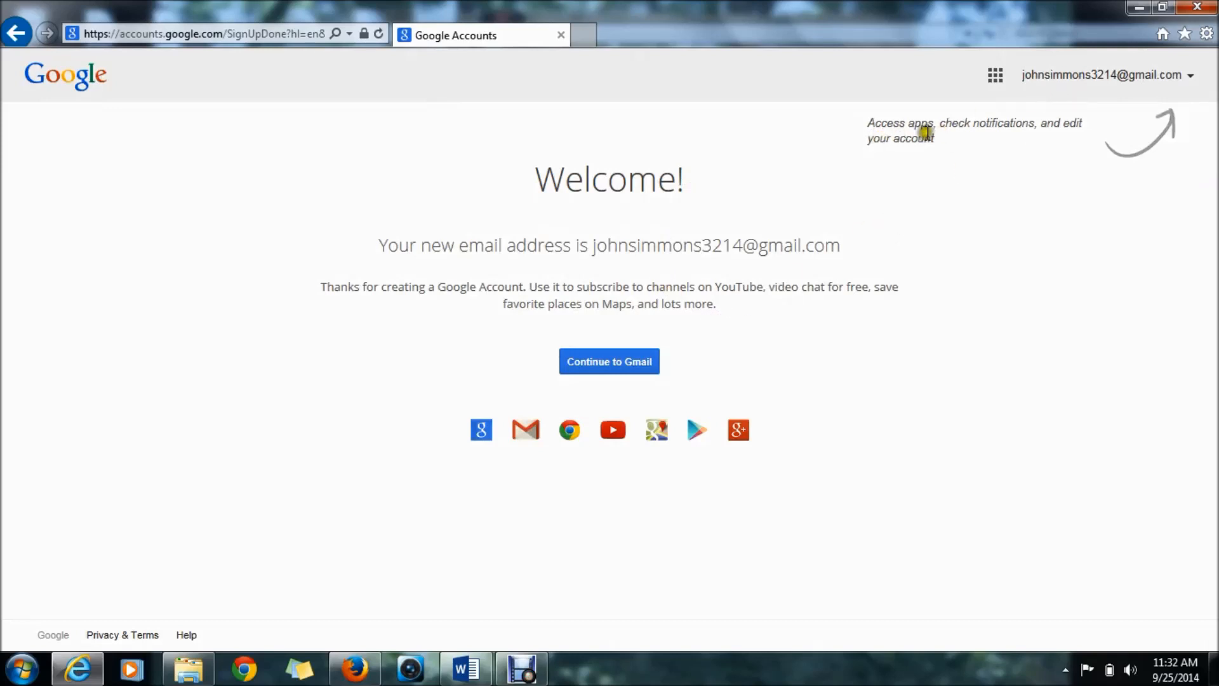
{"action": "left_click", "coordinate": [631, 359]}
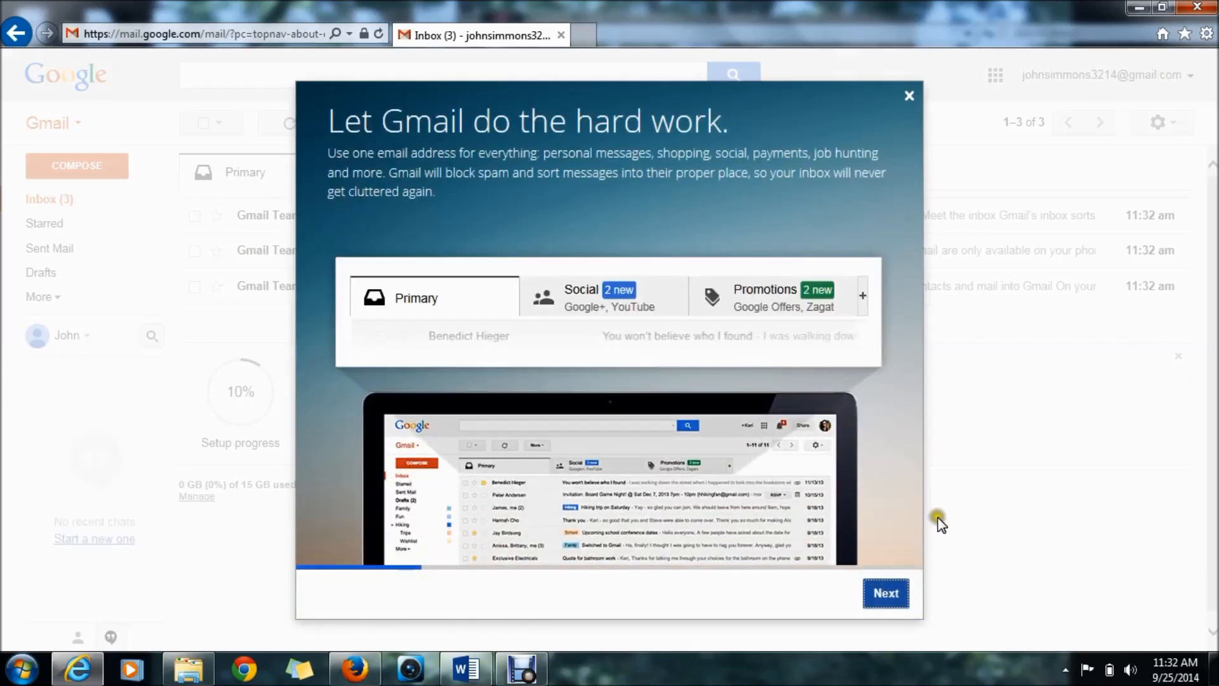
- Dismiss the welcome tour, sign in with the account password, and show the Google apps list
{"action": "left_click", "coordinate": [910, 97]}
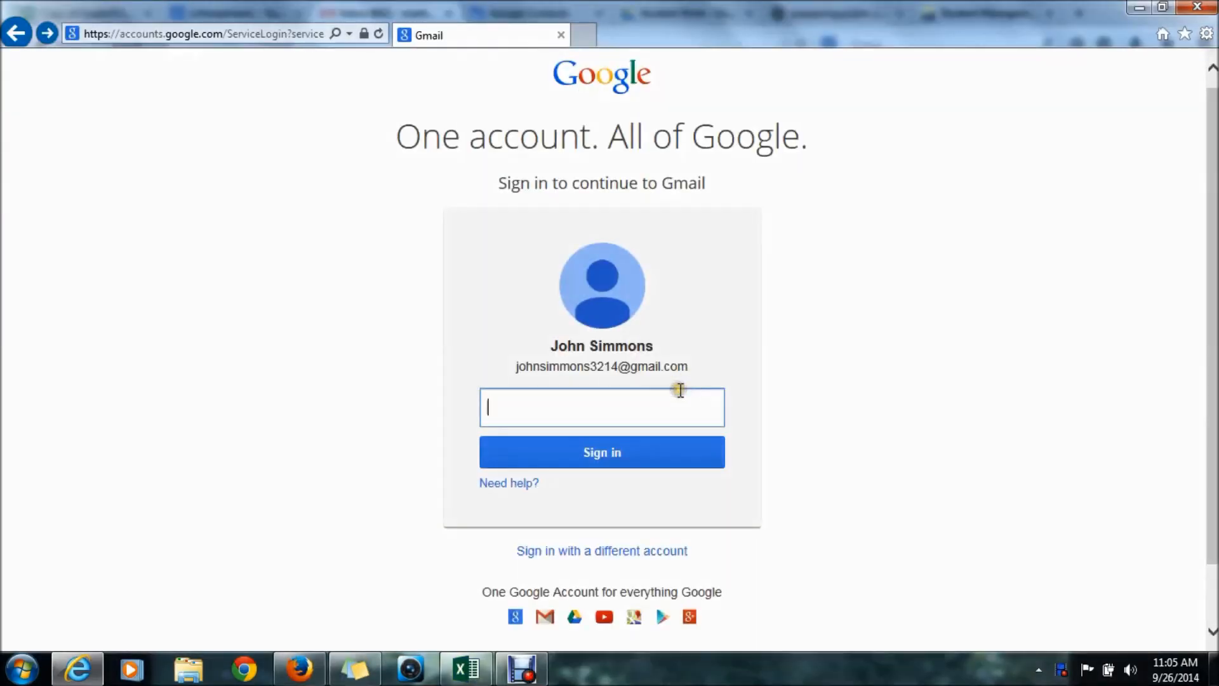
{"action": "type", "text": "•••••••••••"}
{"action": "left_click", "coordinate": [601, 447]}
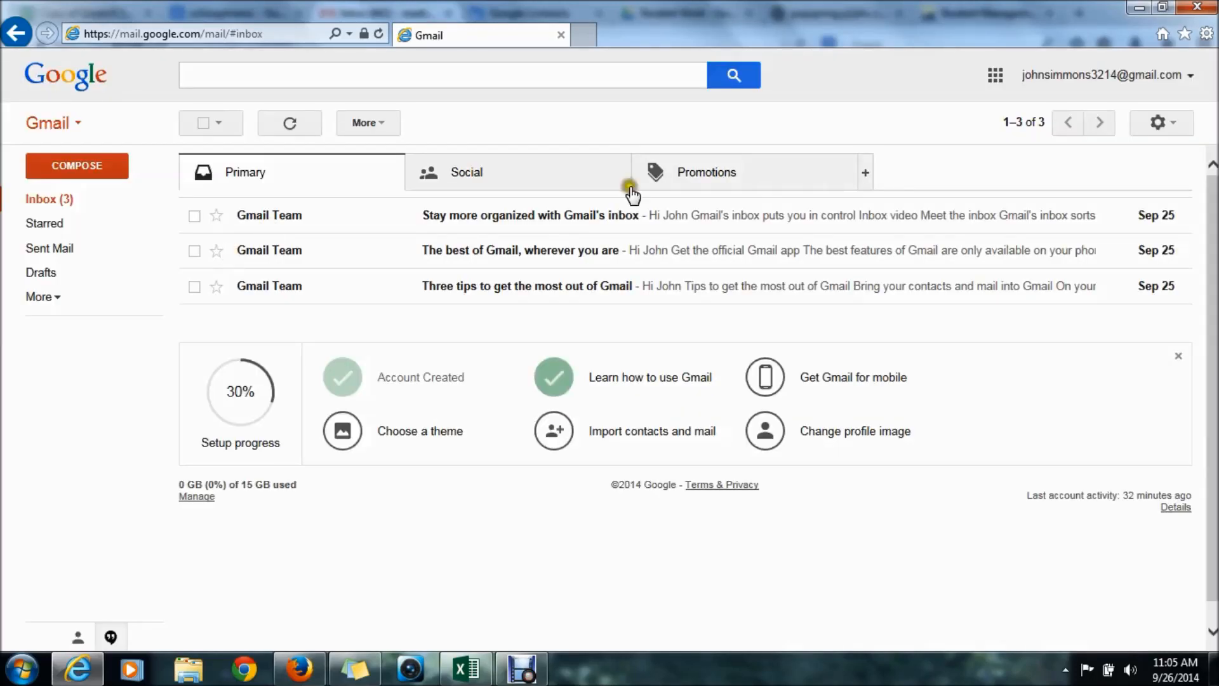
{"action": "left_click", "coordinate": [993, 78]}
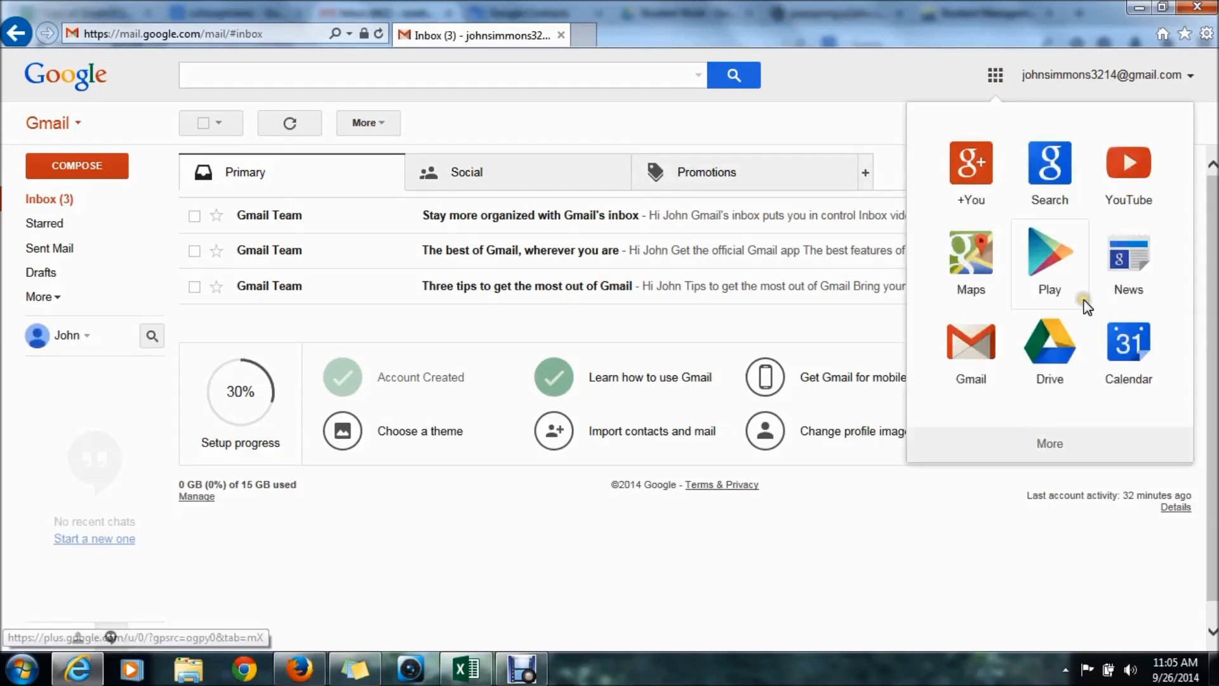
- Open Google Drive and create a My Drive folder named 'Alice in Wonderland'
{"action": "left_click", "coordinate": [1057, 365]}
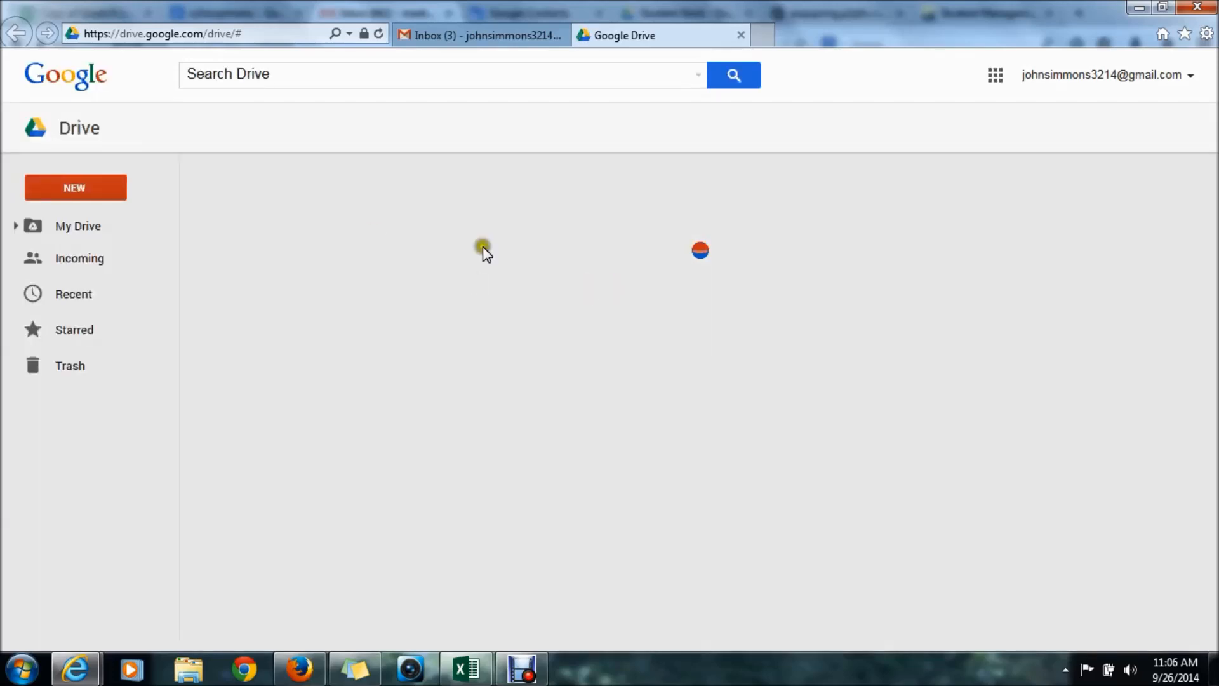
{"action": "left_click", "coordinate": [76, 189]}
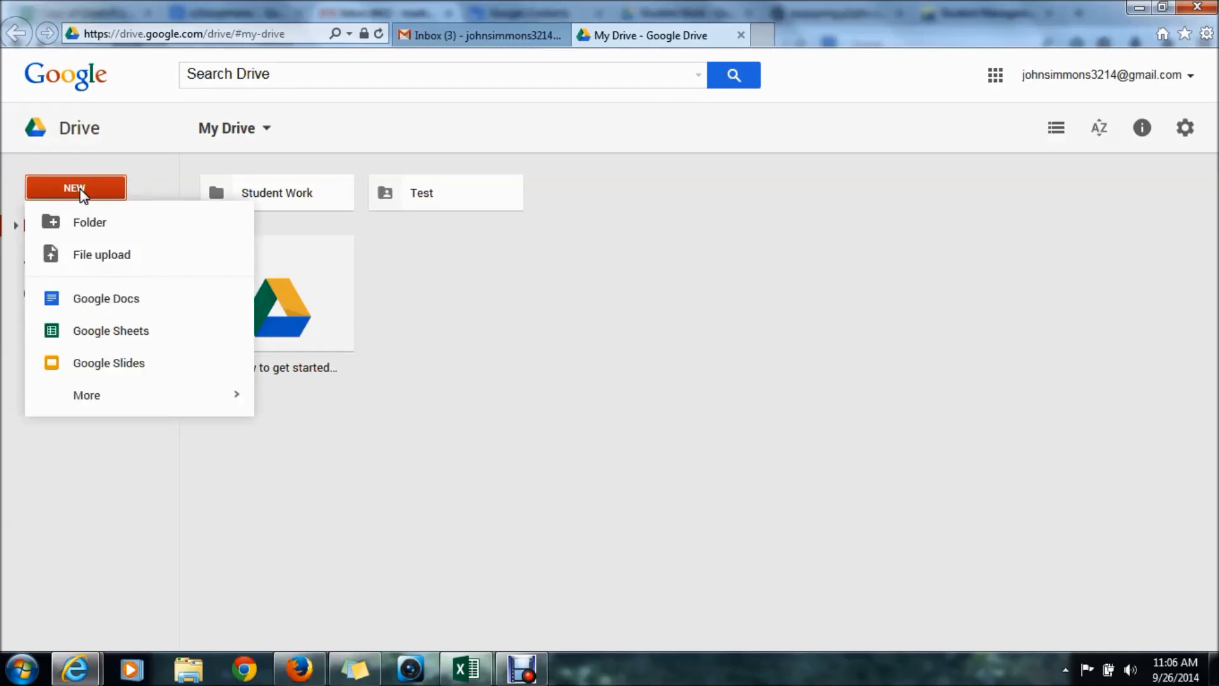
{"action": "left_click", "coordinate": [91, 224]}
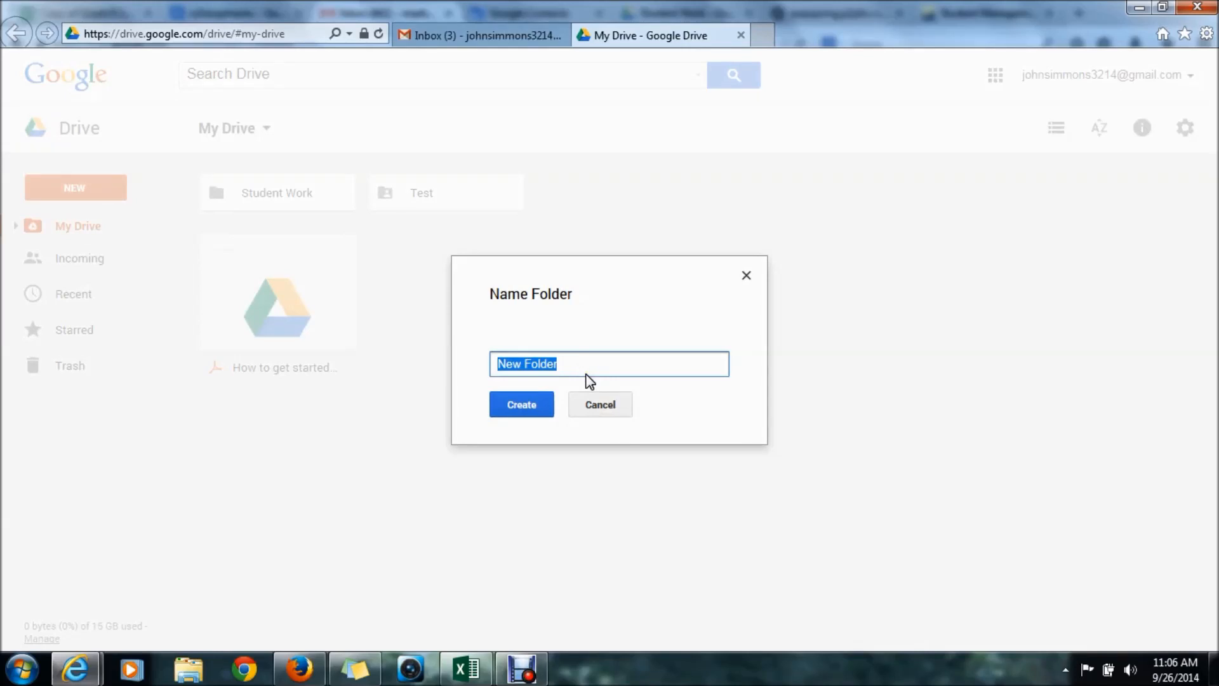
{"action": "type", "text": "Alice"}
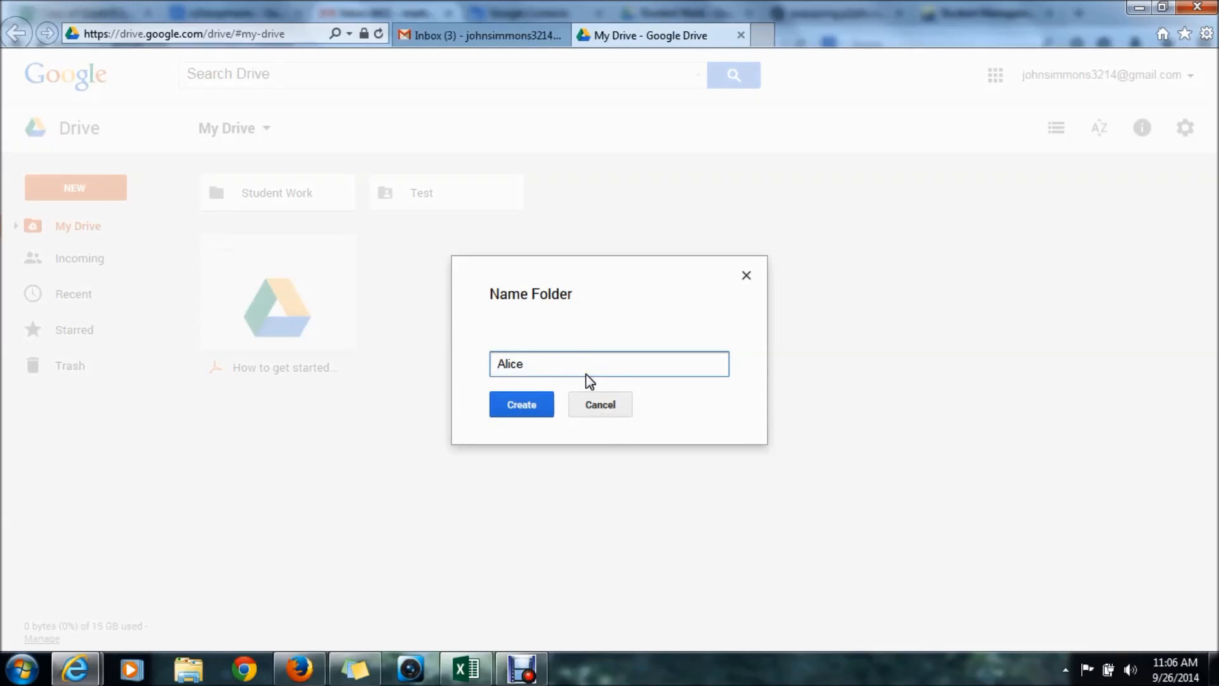
{"action": "type", "text": " in Wonderland"}
{"action": "left_click", "coordinate": [535, 401]}
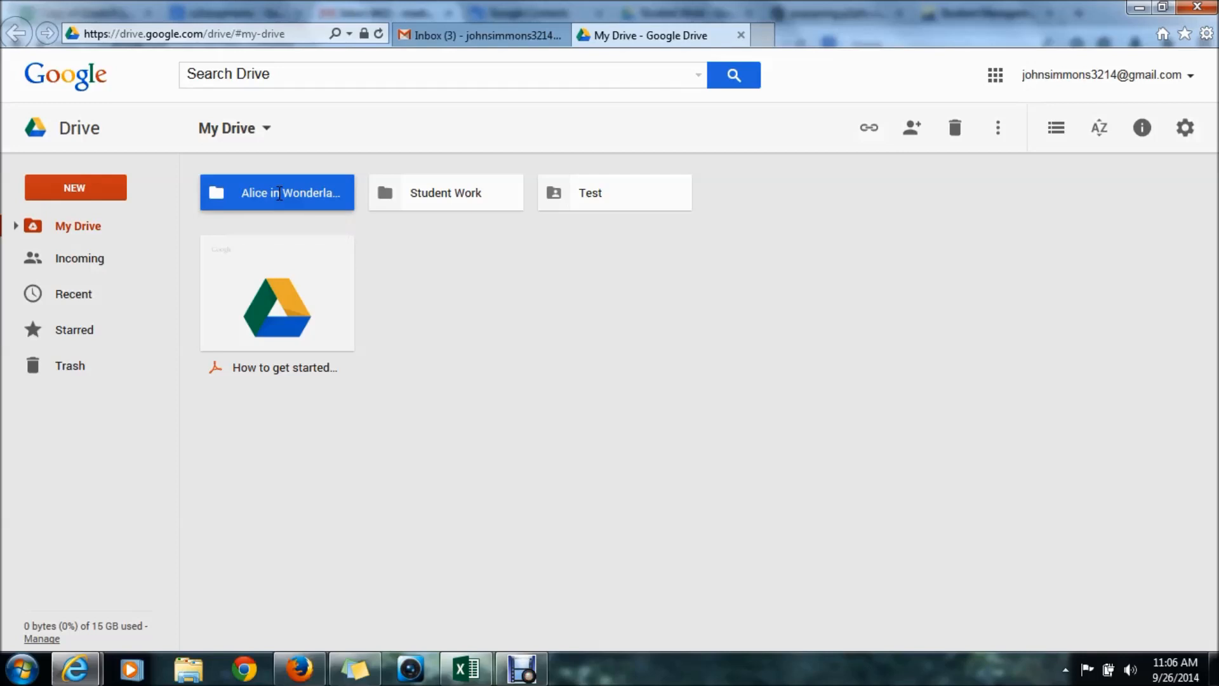
- Create a 'Science' subfolder inside Alice in Wonderland, then reopen Alice in Wonderland from My Drive
{"action": "double_click", "coordinate": [280, 194]}
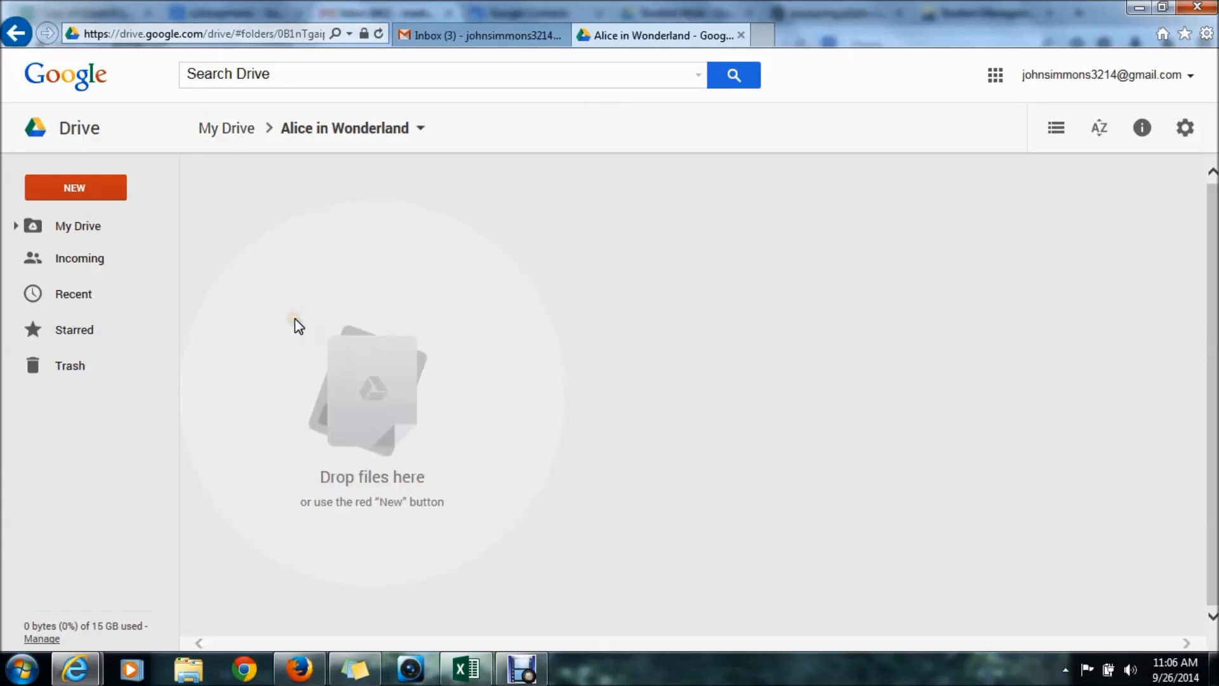
{"action": "left_click", "coordinate": [76, 186]}
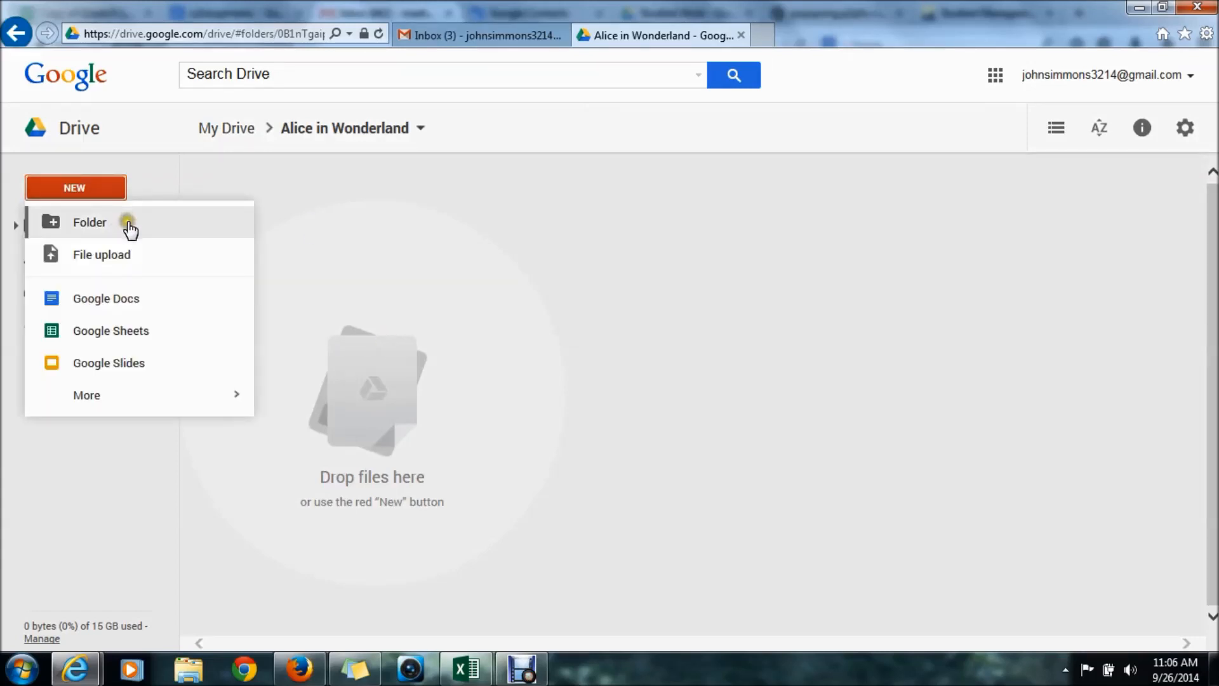
{"action": "left_click", "coordinate": [95, 222]}
{"action": "type", "text": "Scine"}
{"action": "key", "text": "BackSpace"}
{"action": "key", "text": "BackSpace"}
{"action": "type", "text": "ence"}
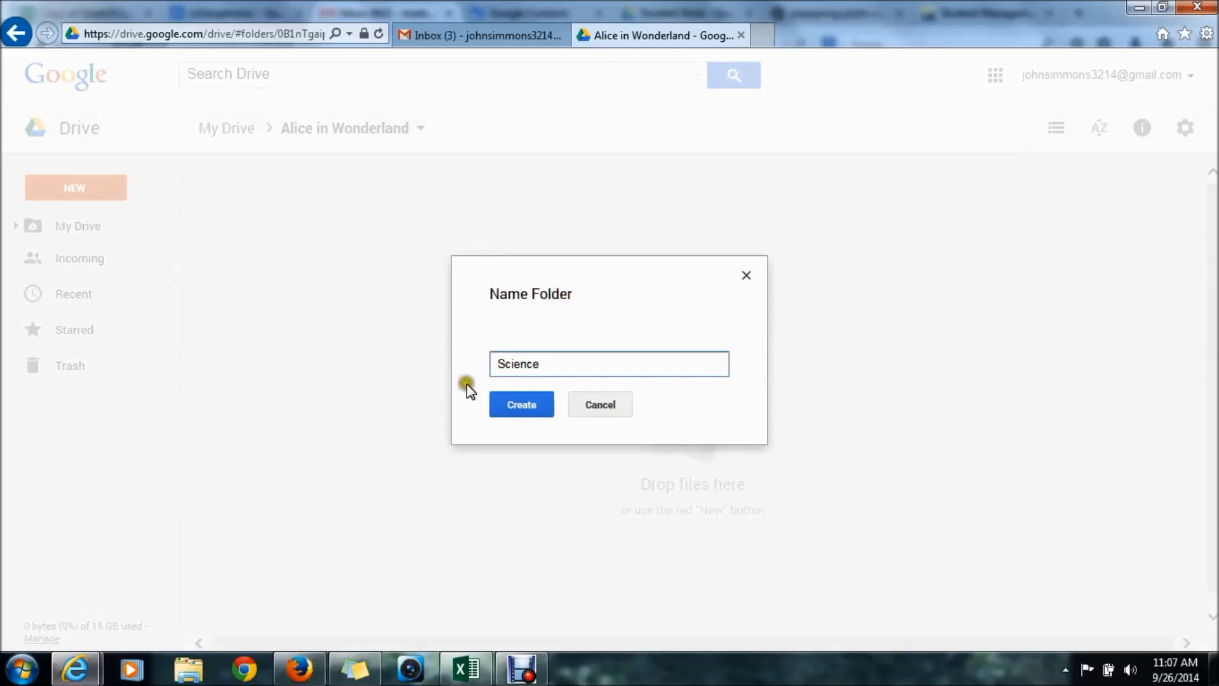
{"action": "left_click", "coordinate": [502, 409]}
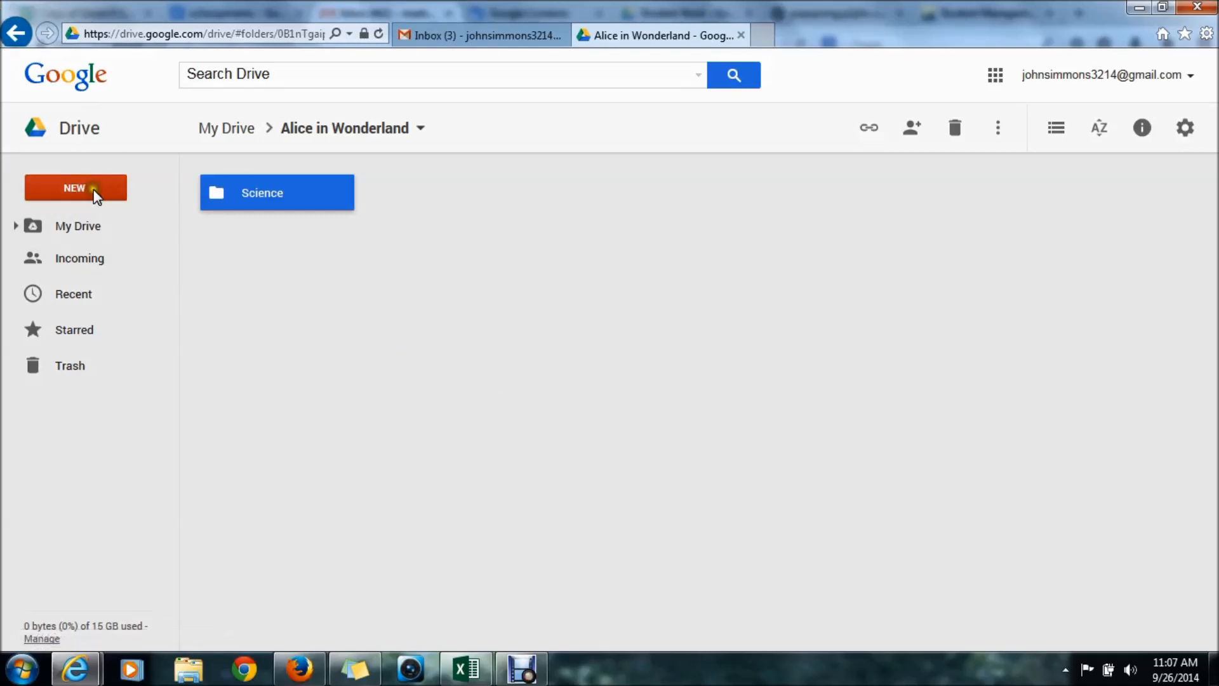
{"action": "left_click", "coordinate": [16, 33]}
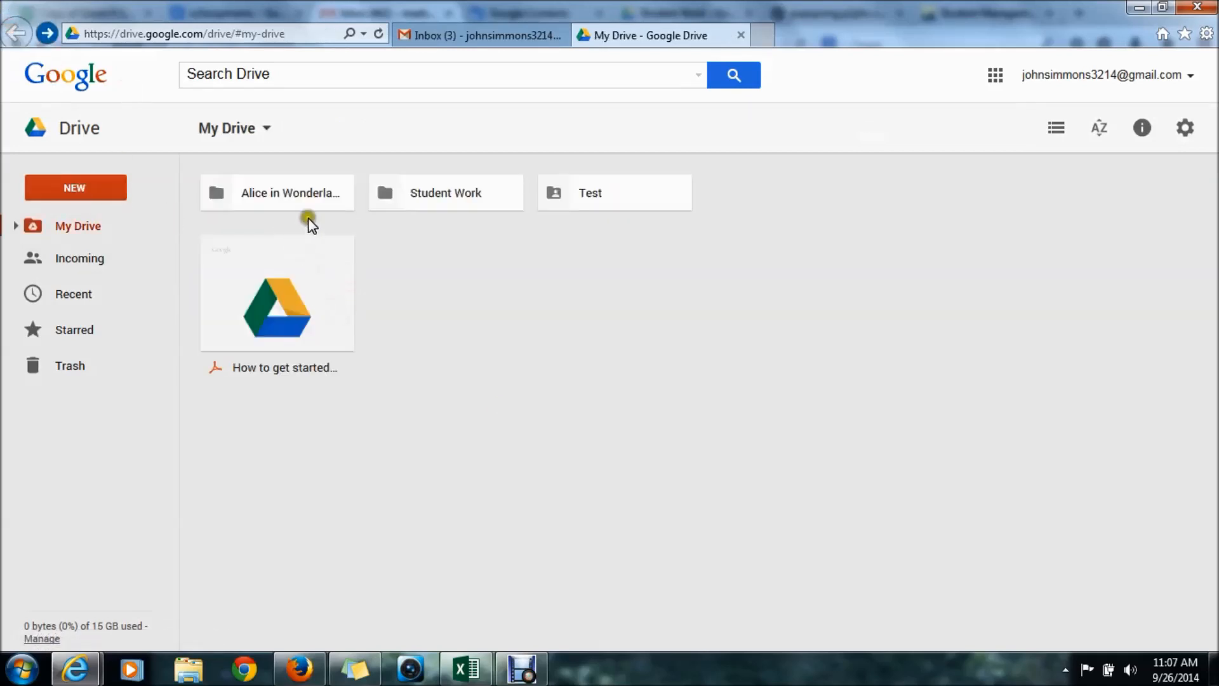
{"action": "left_click", "coordinate": [295, 192]}
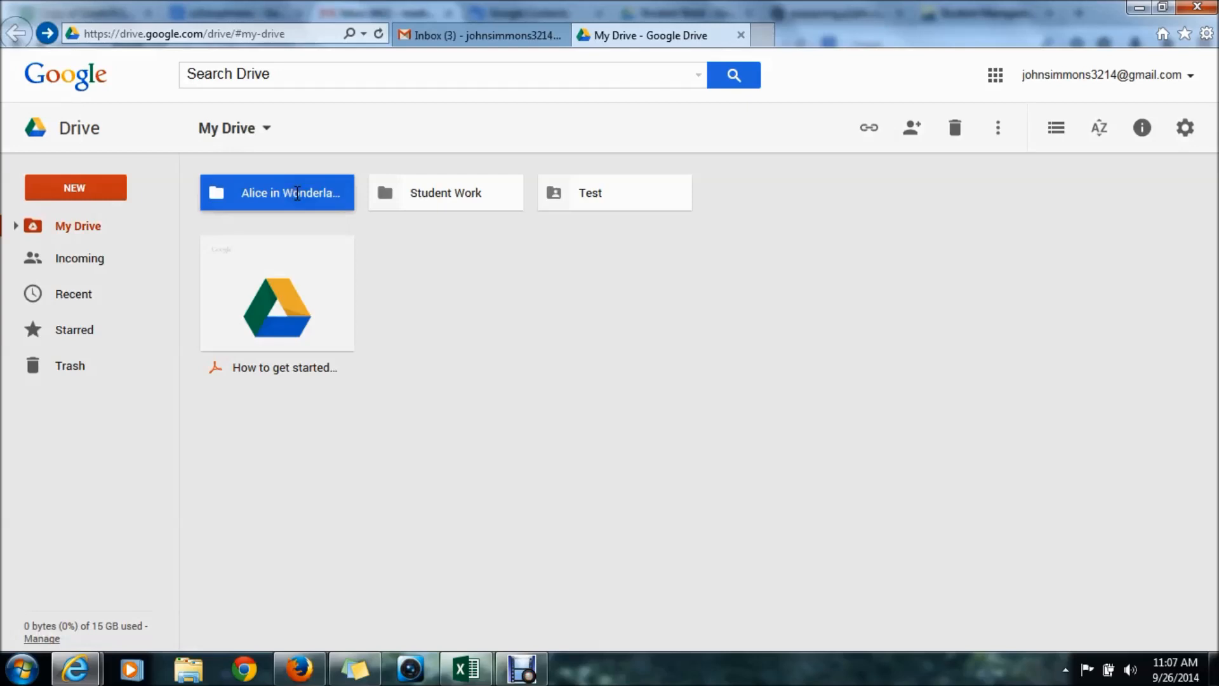
{"action": "double_click", "coordinate": [296, 192]}
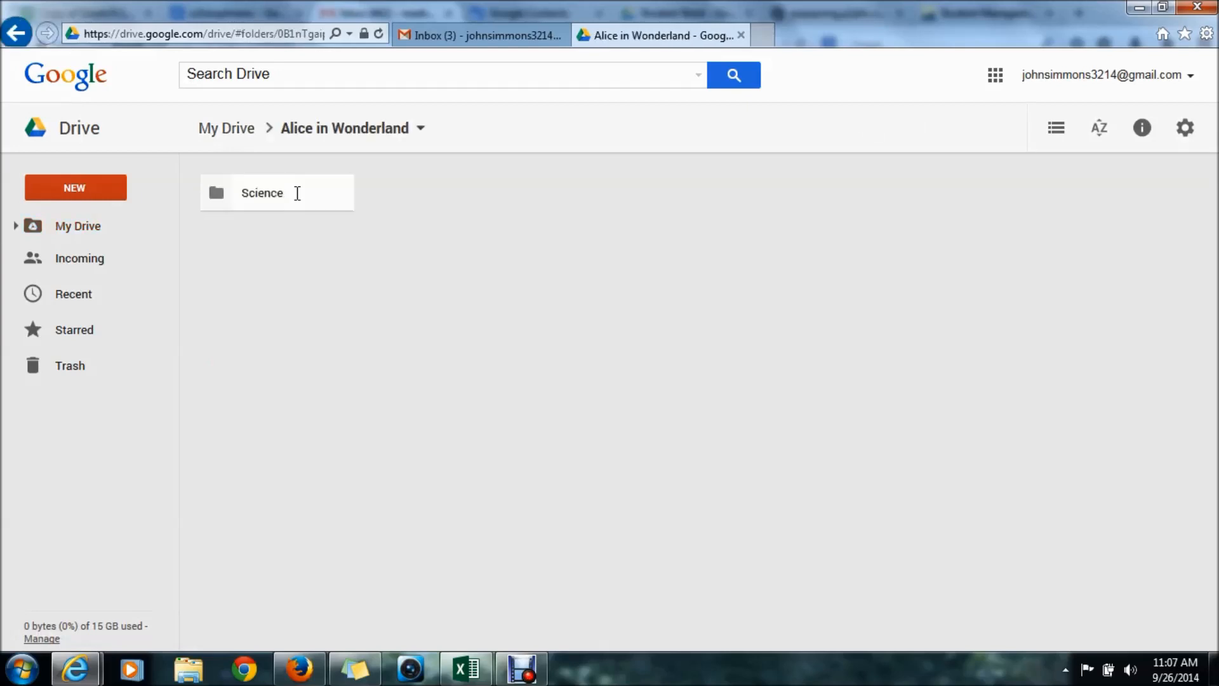
- Share the Alice in Wonderland folder with the suggested colleague and review their access level
{"action": "left_click", "coordinate": [420, 135]}
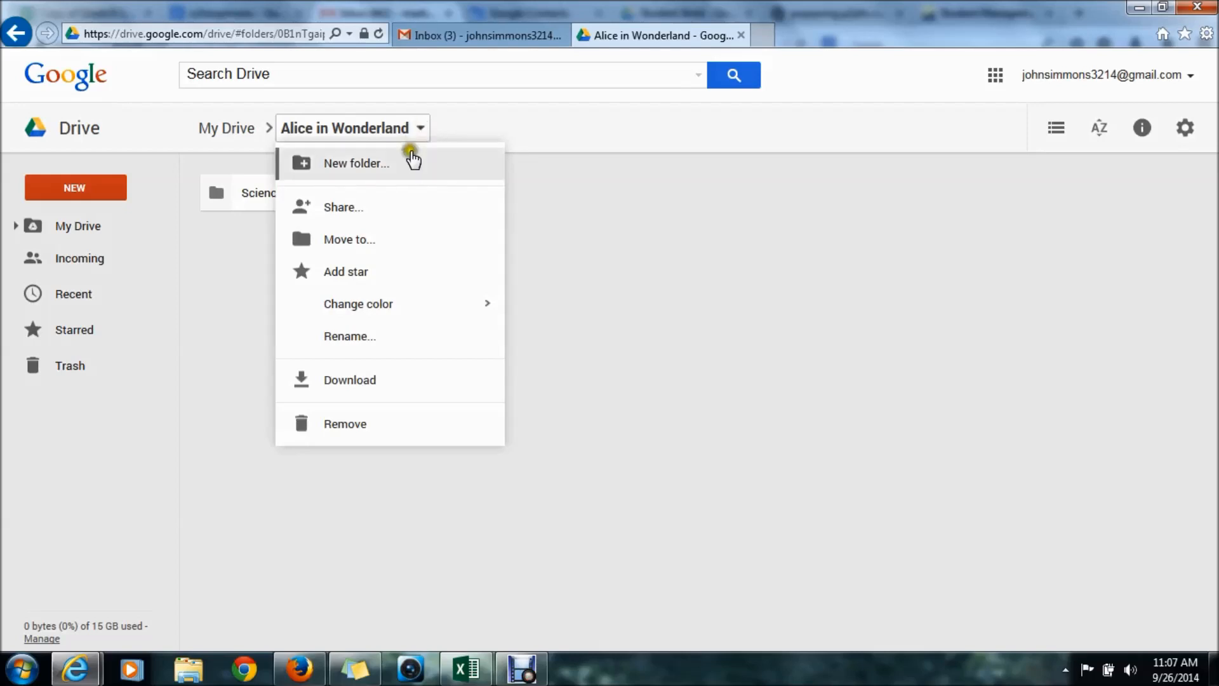
{"action": "left_click", "coordinate": [382, 209]}
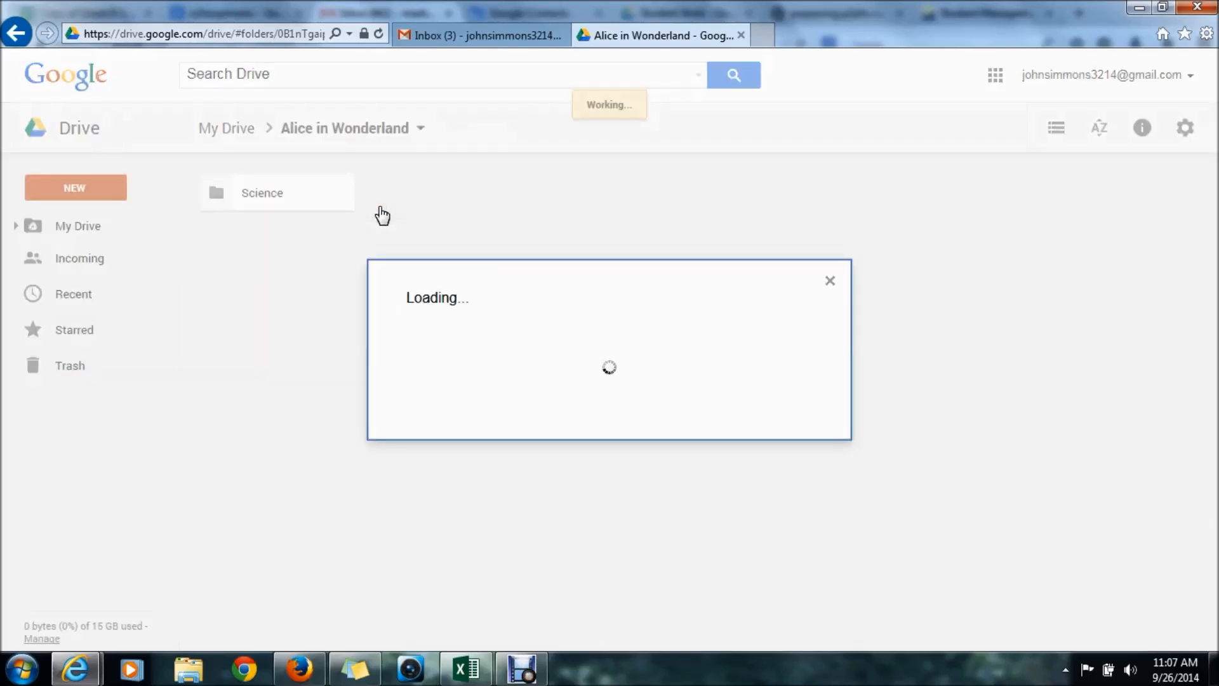
{"action": "type", "text": "ma"}
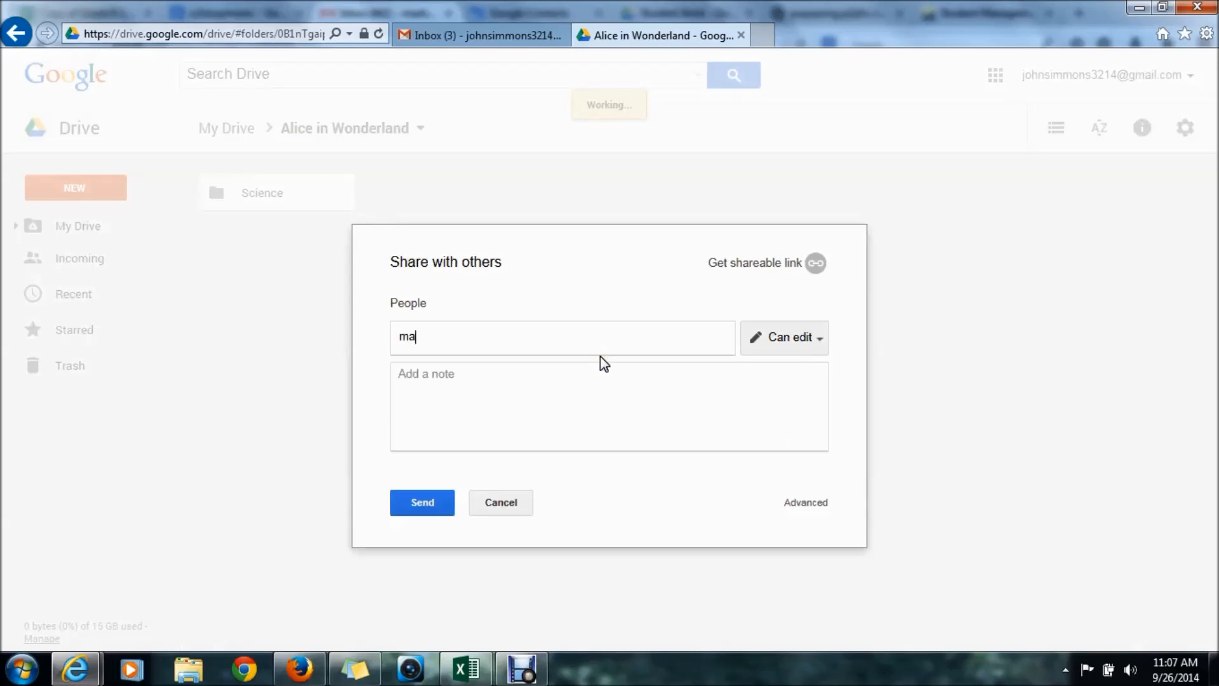
{"action": "type", "text": "rt"}
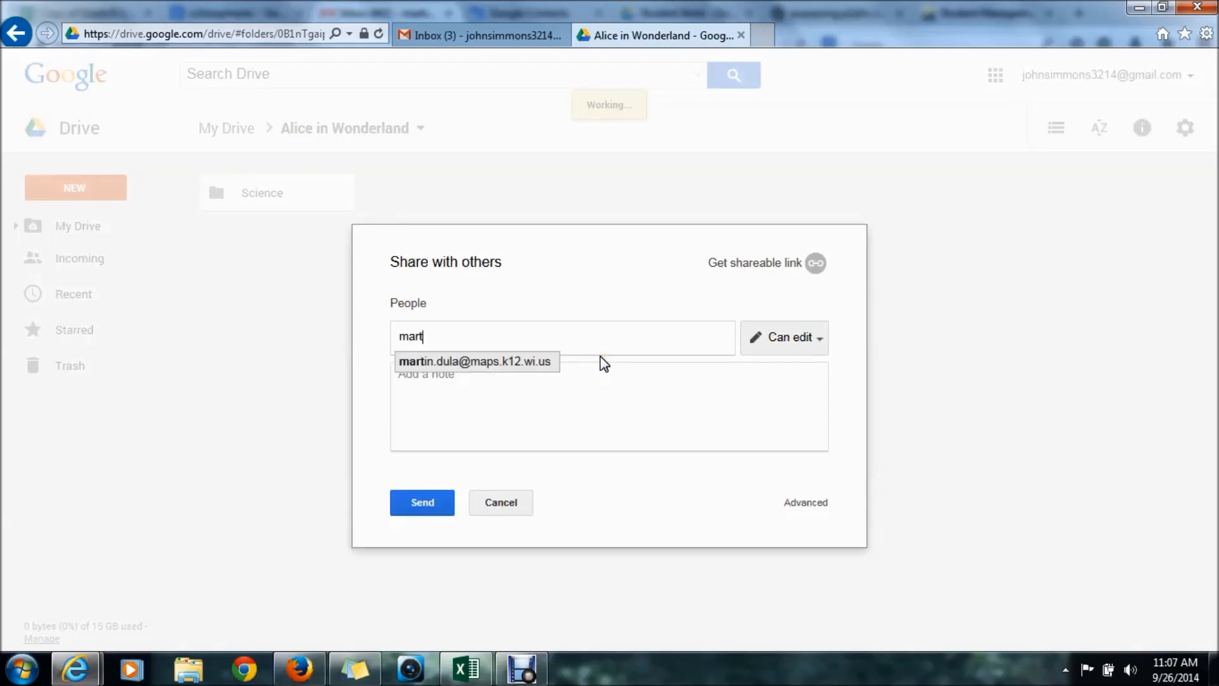
{"action": "left_click", "coordinate": [544, 375]}
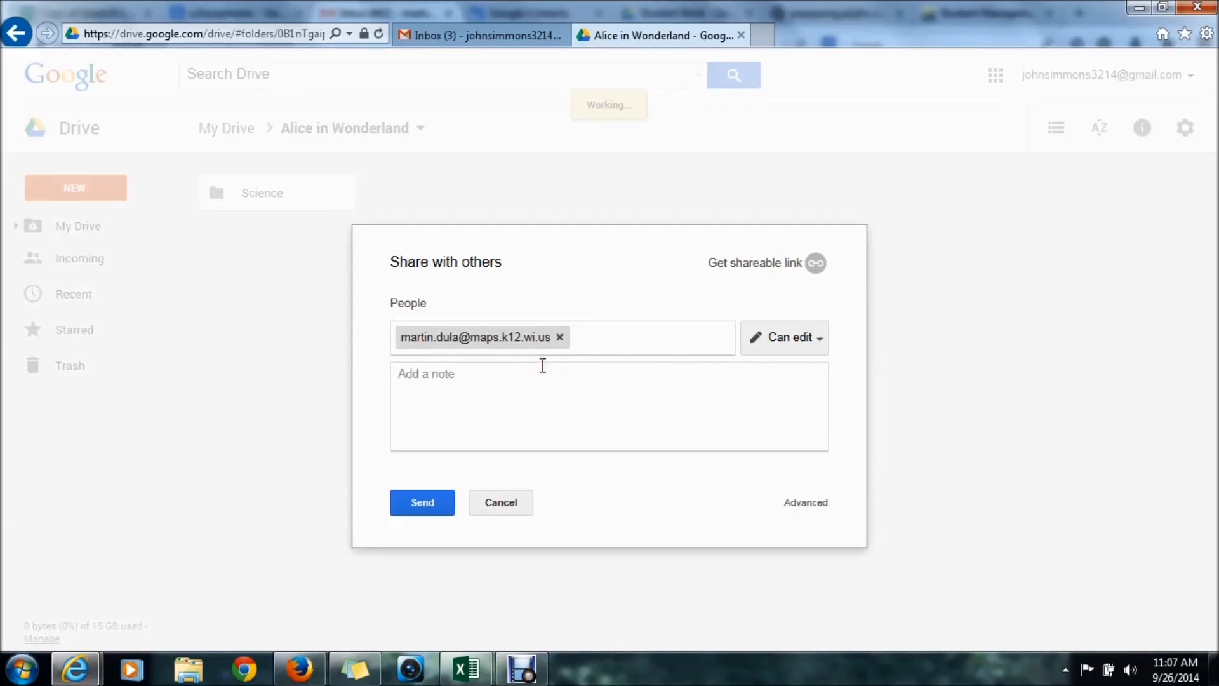
{"action": "left_click", "coordinate": [820, 339]}
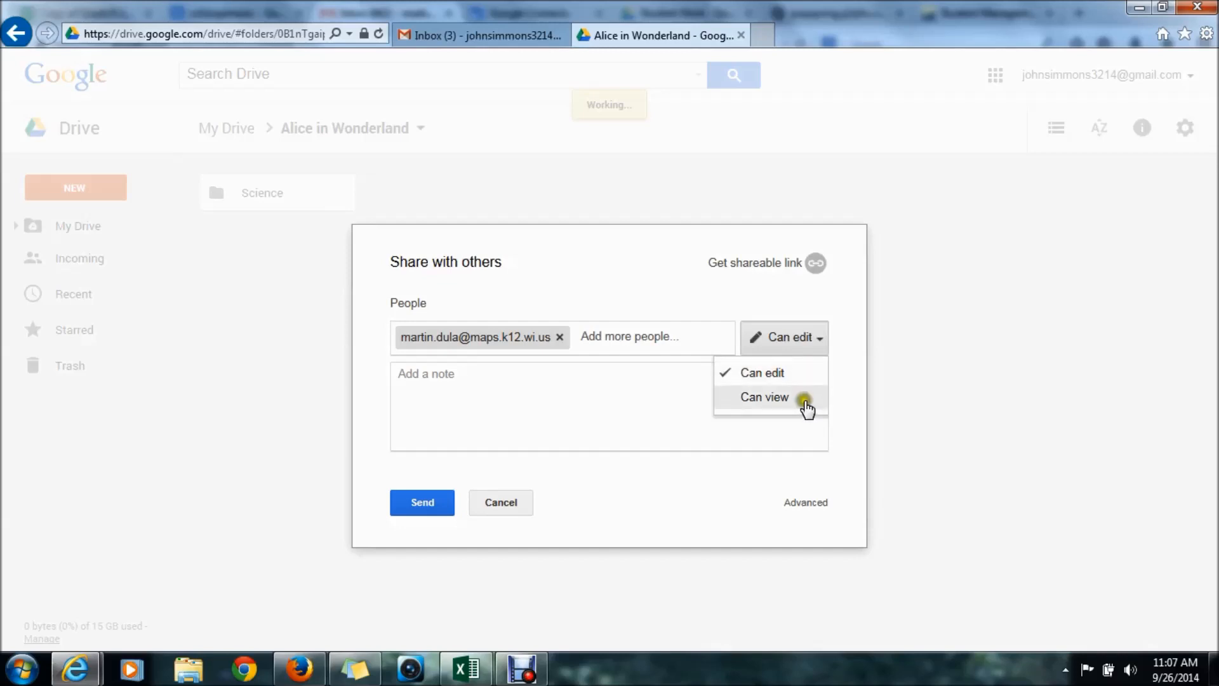
{"action": "left_click", "coordinate": [805, 402]}
{"action": "left_click", "coordinate": [805, 402]}
- Add the note 'hdskjfhsj' to the invitation and send it
{"action": "left_click", "coordinate": [793, 428]}
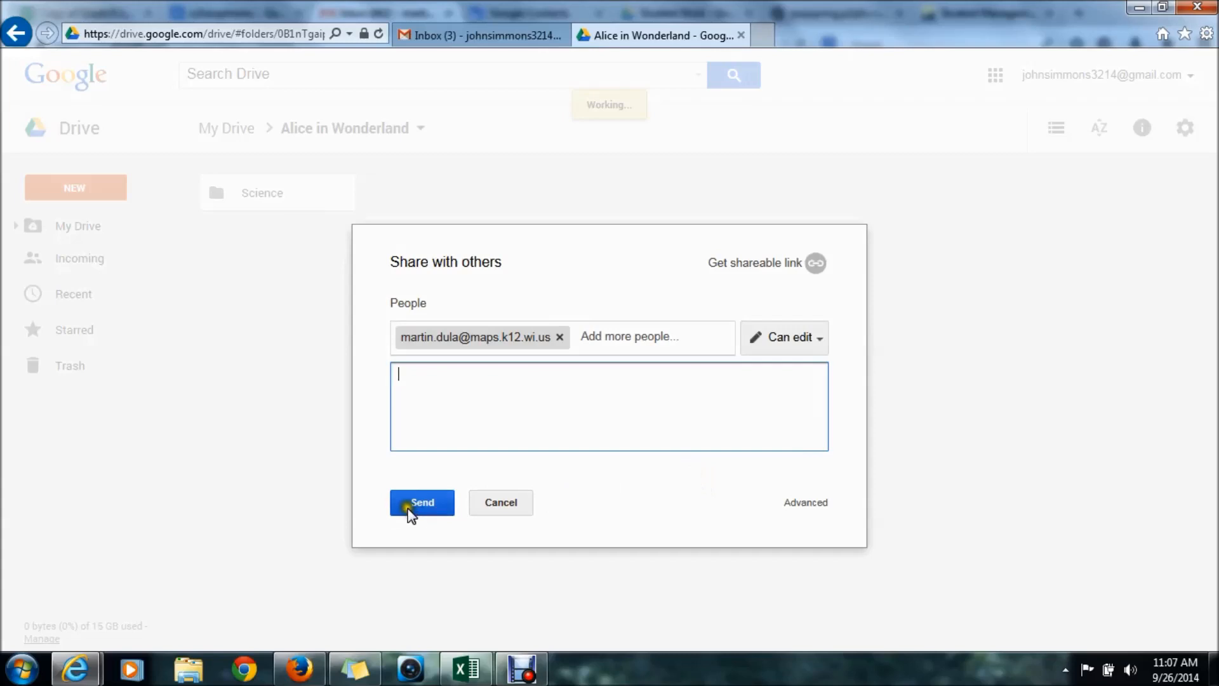
{"action": "type", "text": "hdskjfhsj"}
{"action": "left_click", "coordinate": [467, 432]}
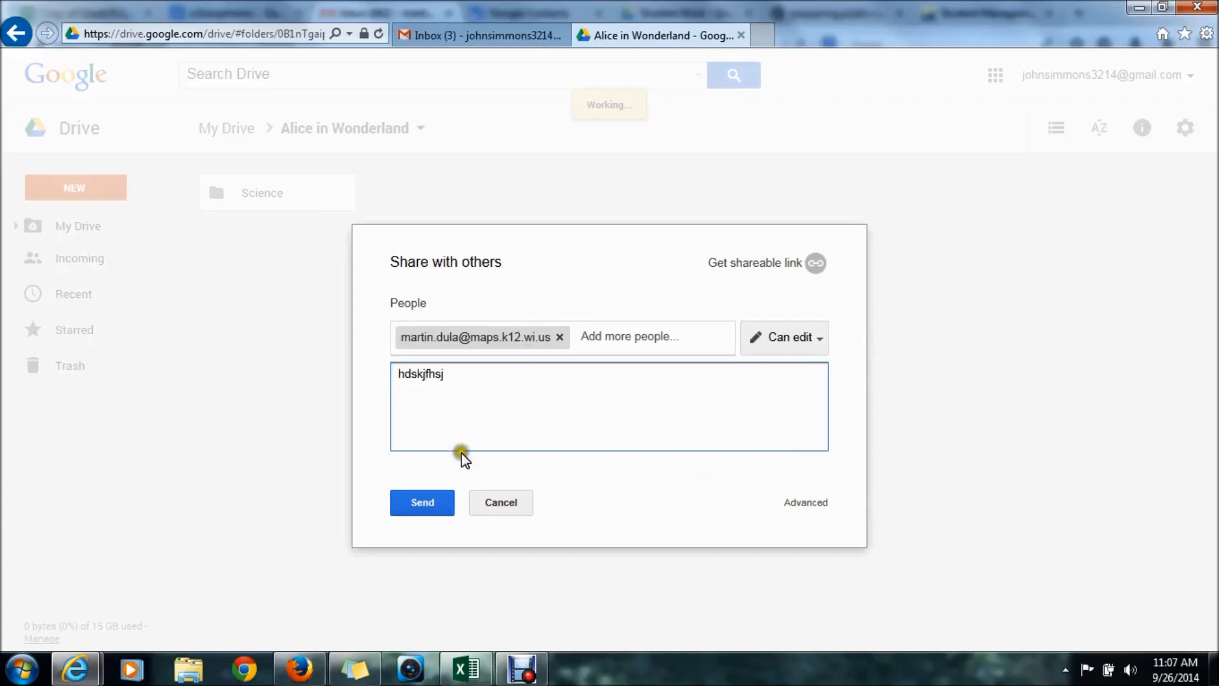
{"action": "left_click", "coordinate": [433, 505]}
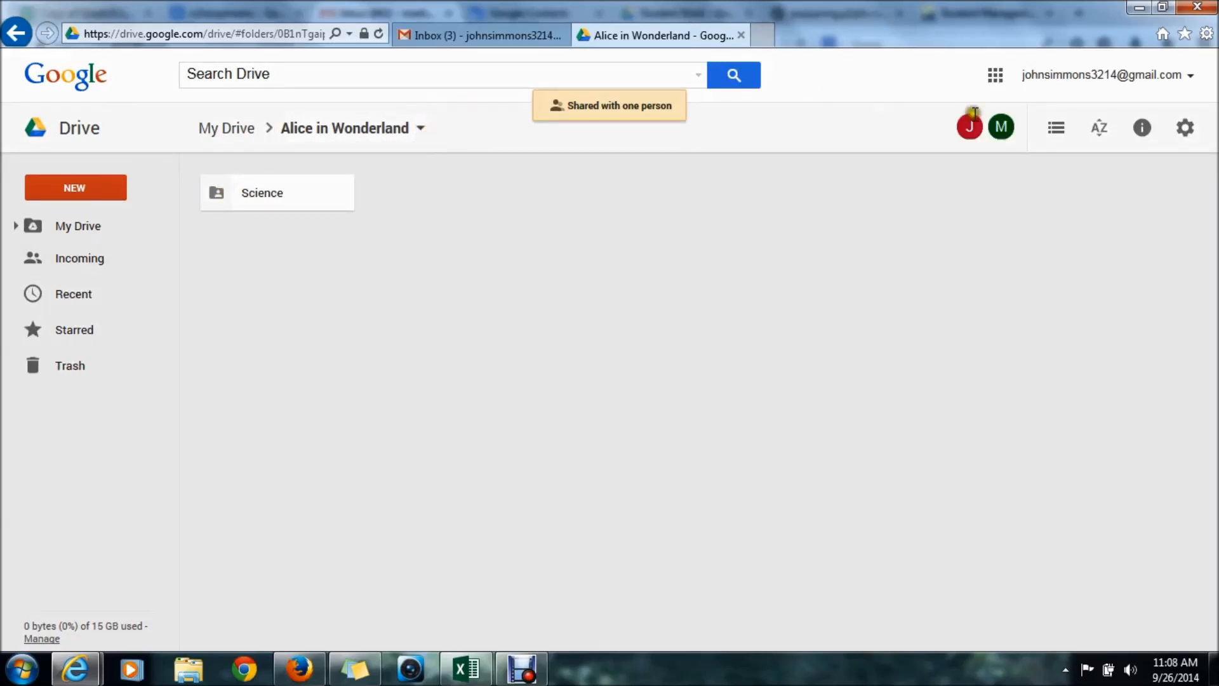
- Check the folder header avatars to confirm the collaborator's access
{"action": "mouse_move", "coordinate": [1009, 132]}
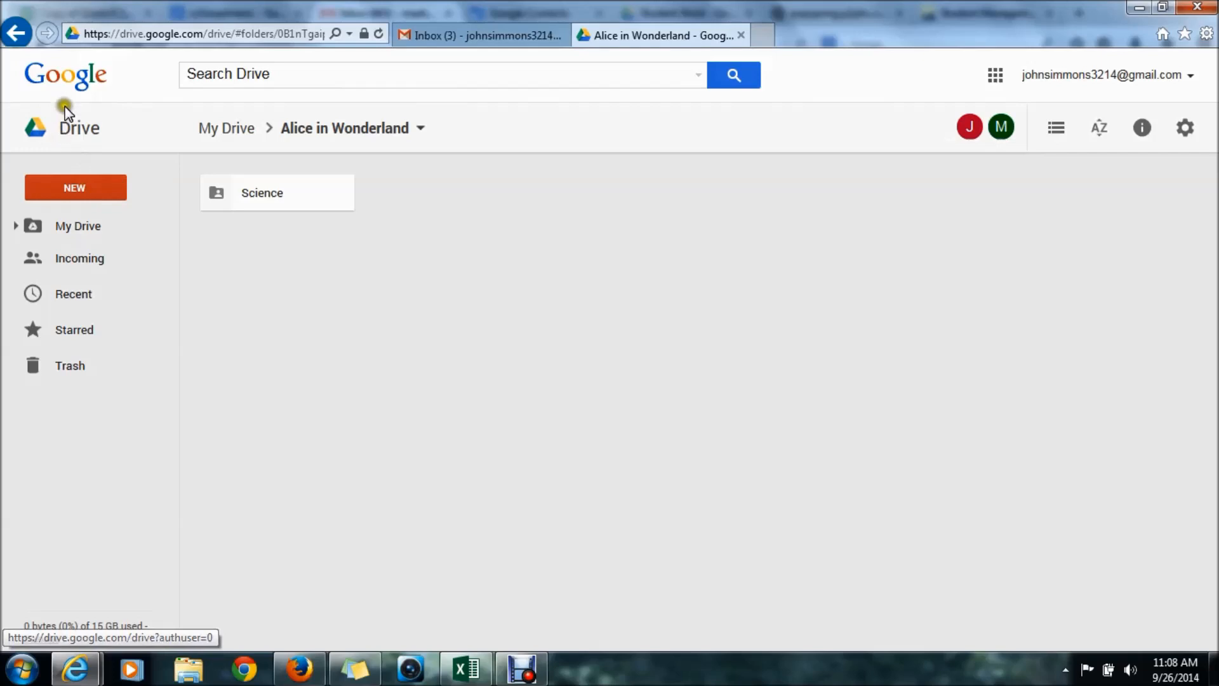
- Return to My Drive and open the full Google products list from the apps panel
{"action": "left_click", "coordinate": [73, 132]}
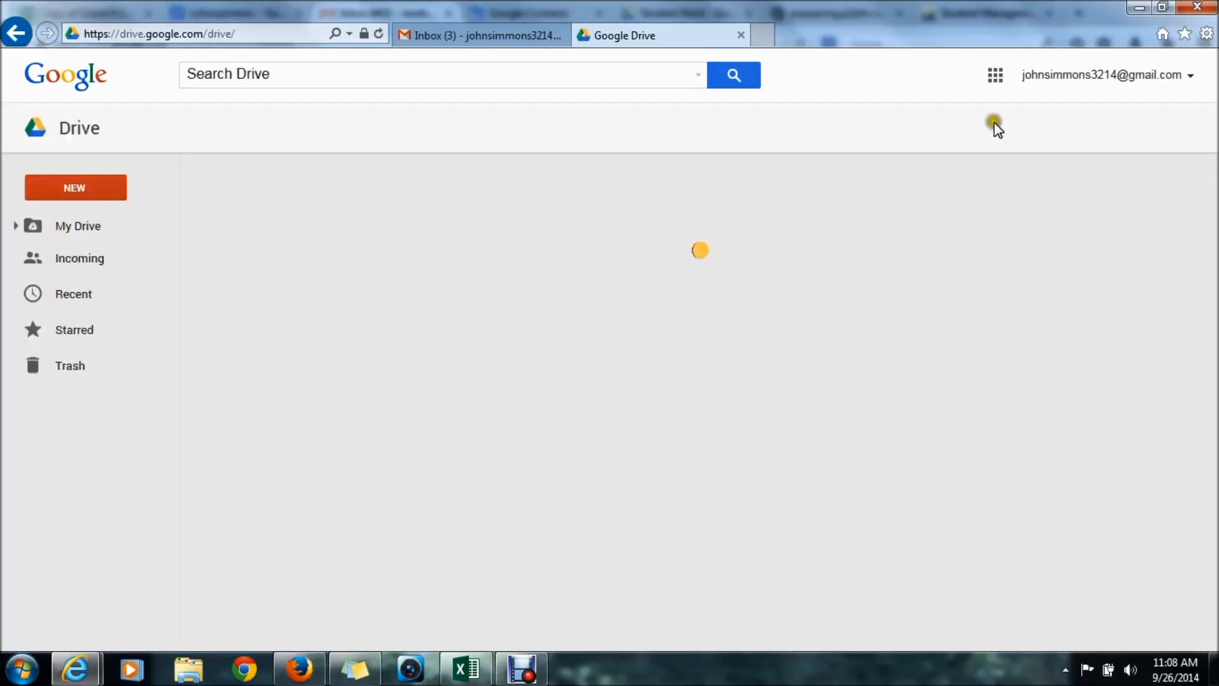
{"action": "left_click", "coordinate": [997, 75]}
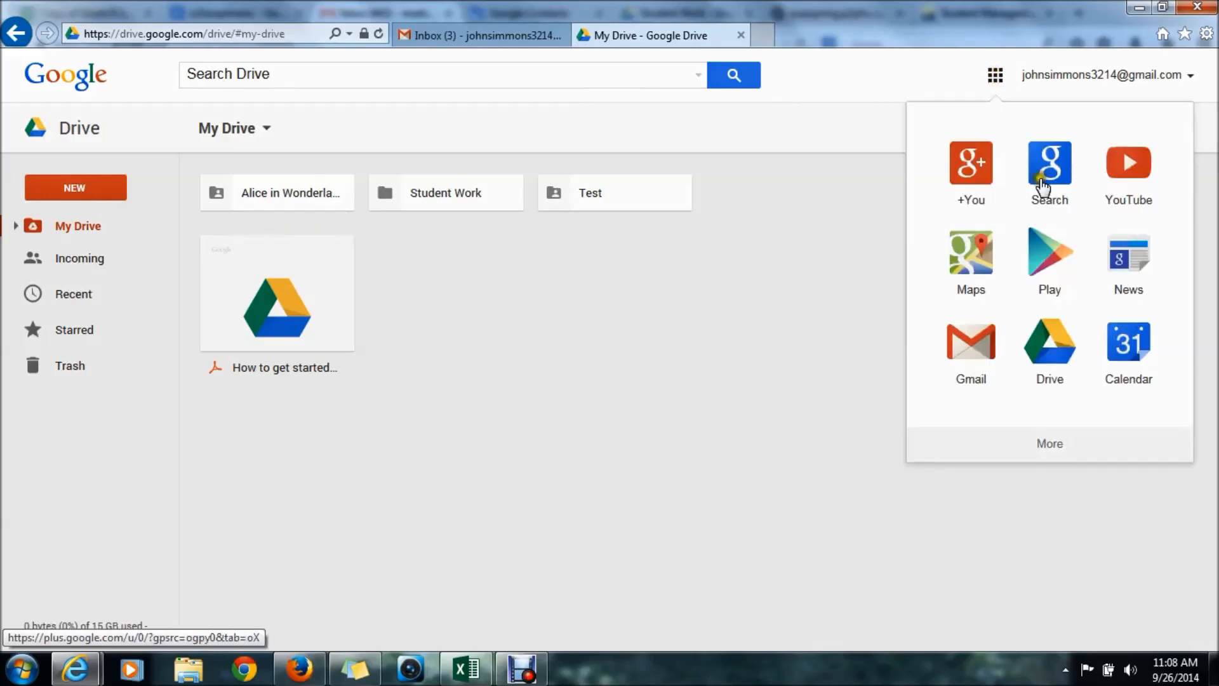
{"action": "left_click", "coordinate": [1051, 445]}
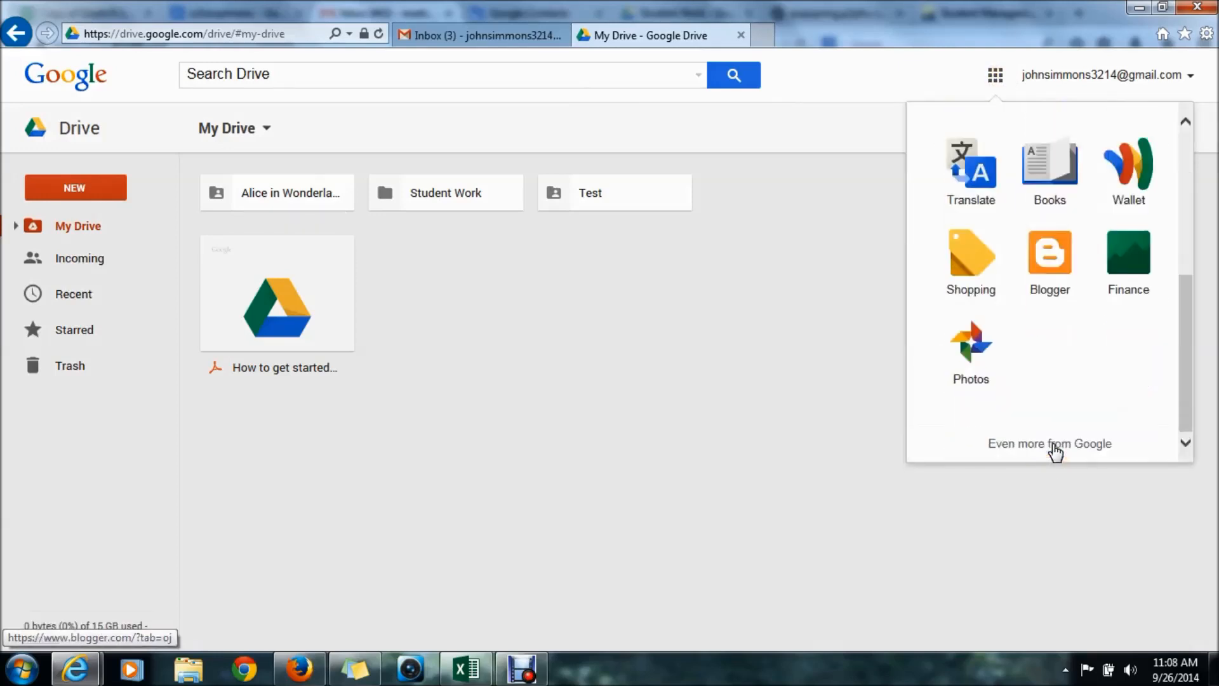
{"action": "left_click", "coordinate": [1058, 448]}
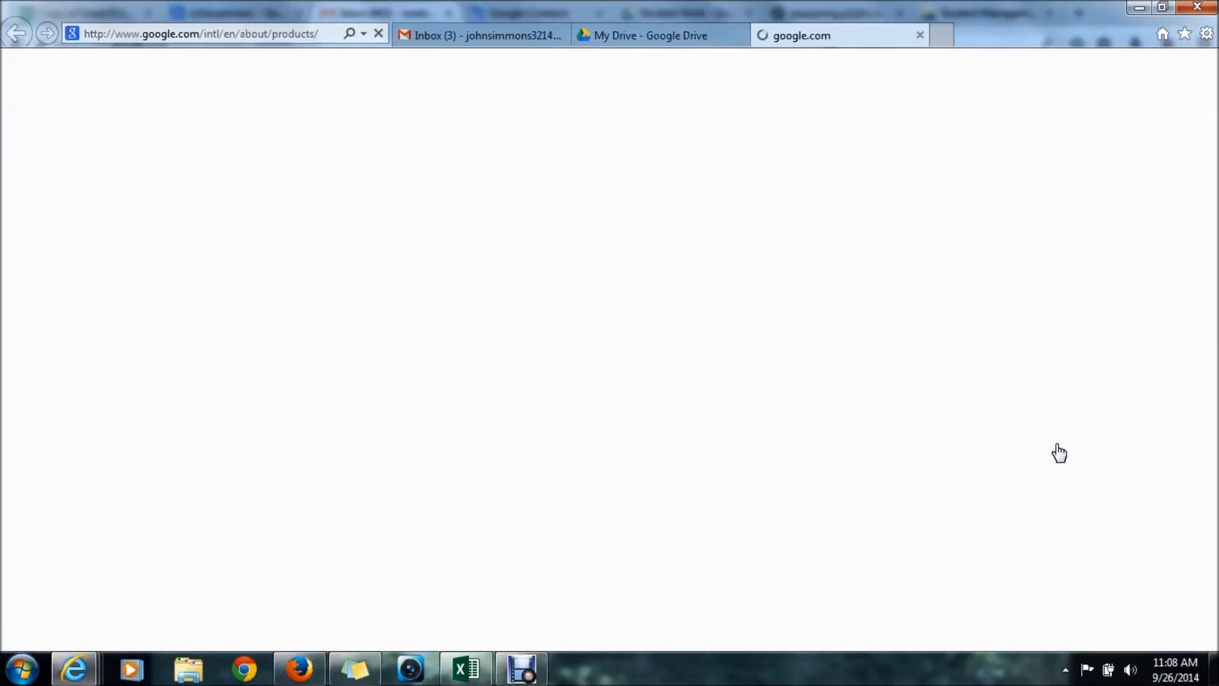
- Scroll the Google Products page down to Home & Office and launch Google Slides
{"action": "left_click_drag", "start_coordinate": [1213, 206], "coordinate": [1215, 493]}
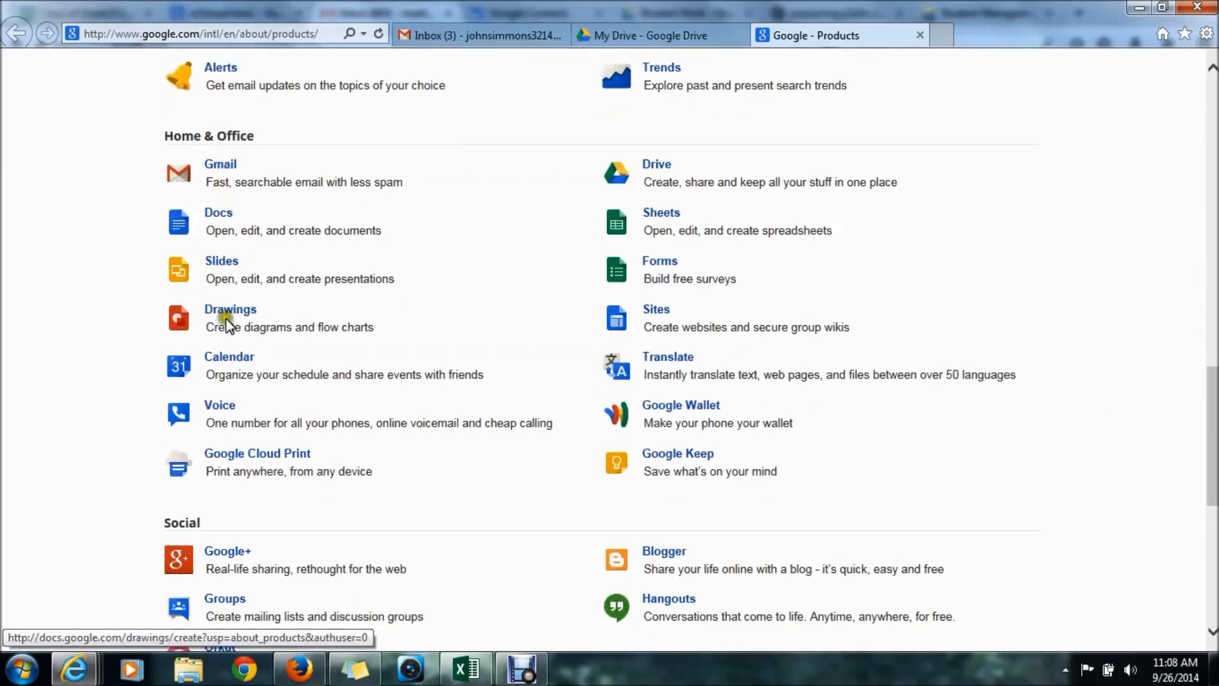
{"action": "left_click", "coordinate": [228, 268]}
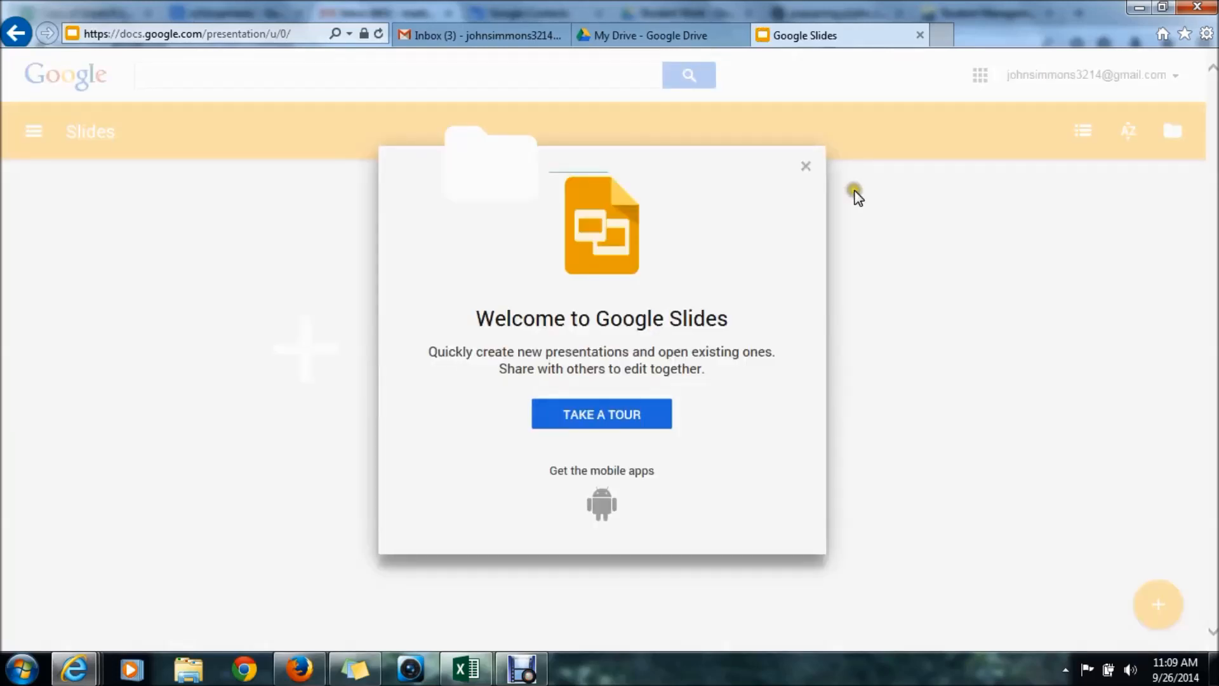
- Dismiss the Slides welcome, start a blank presentation, then close its tab to return to Drive
{"action": "left_click", "coordinate": [806, 166]}
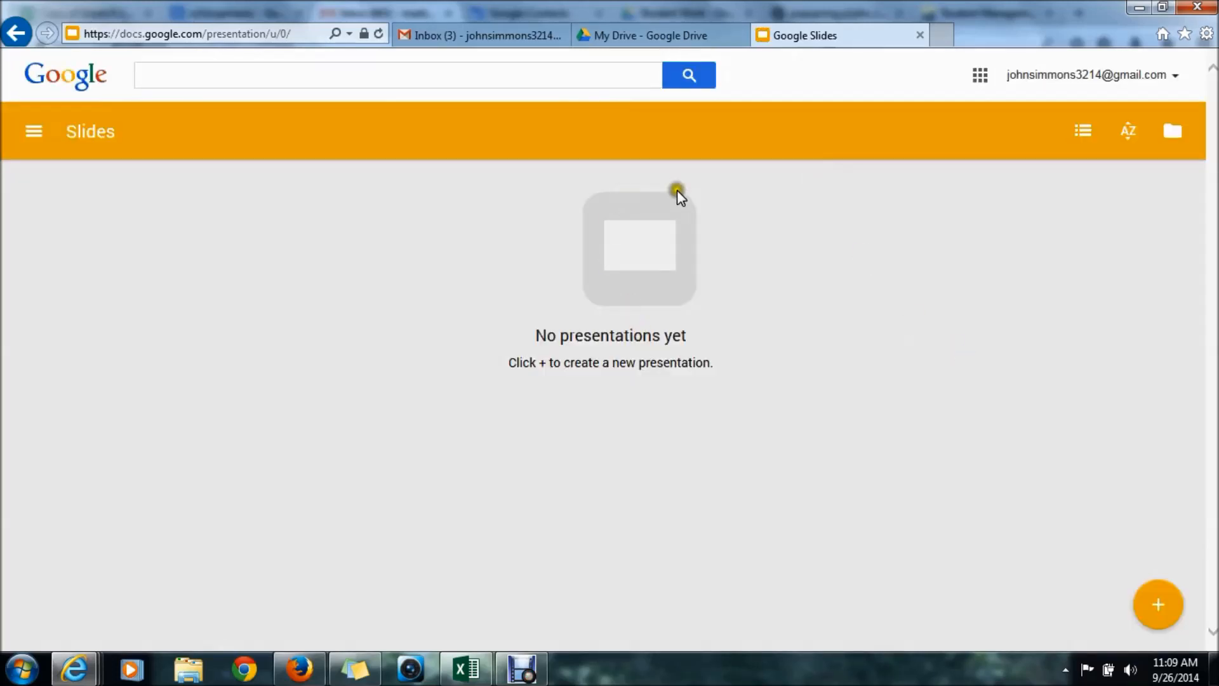
{"action": "left_click", "coordinate": [1167, 615]}
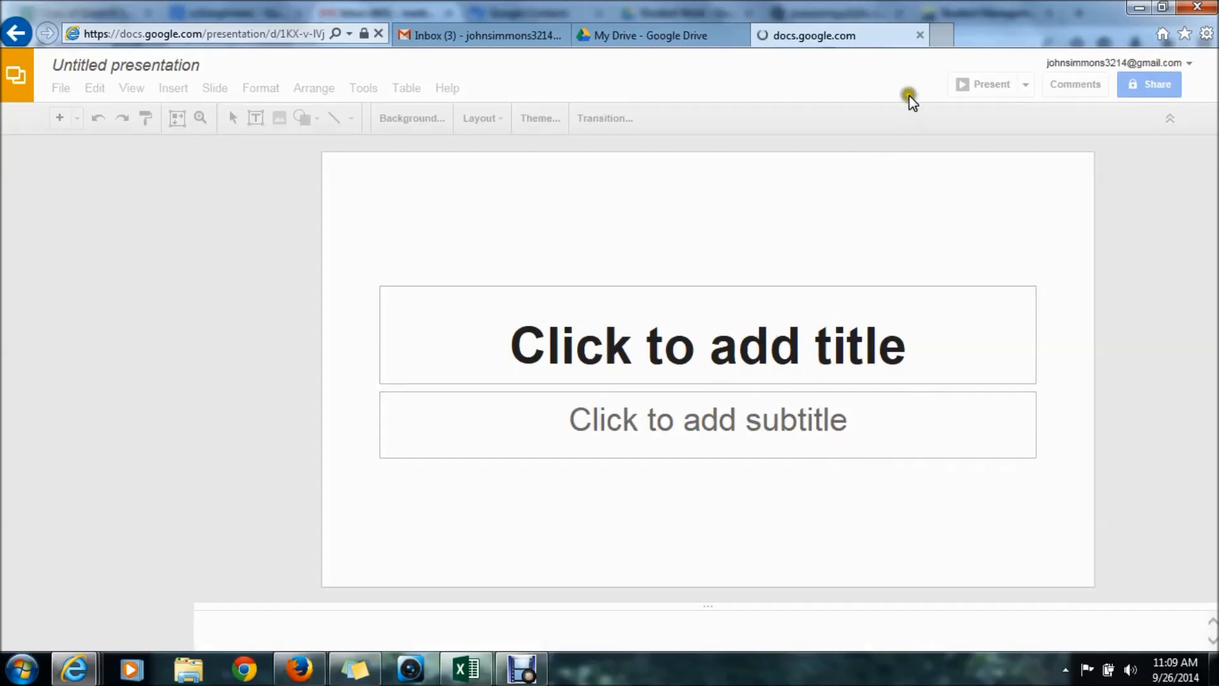
{"action": "left_click", "coordinate": [919, 35]}
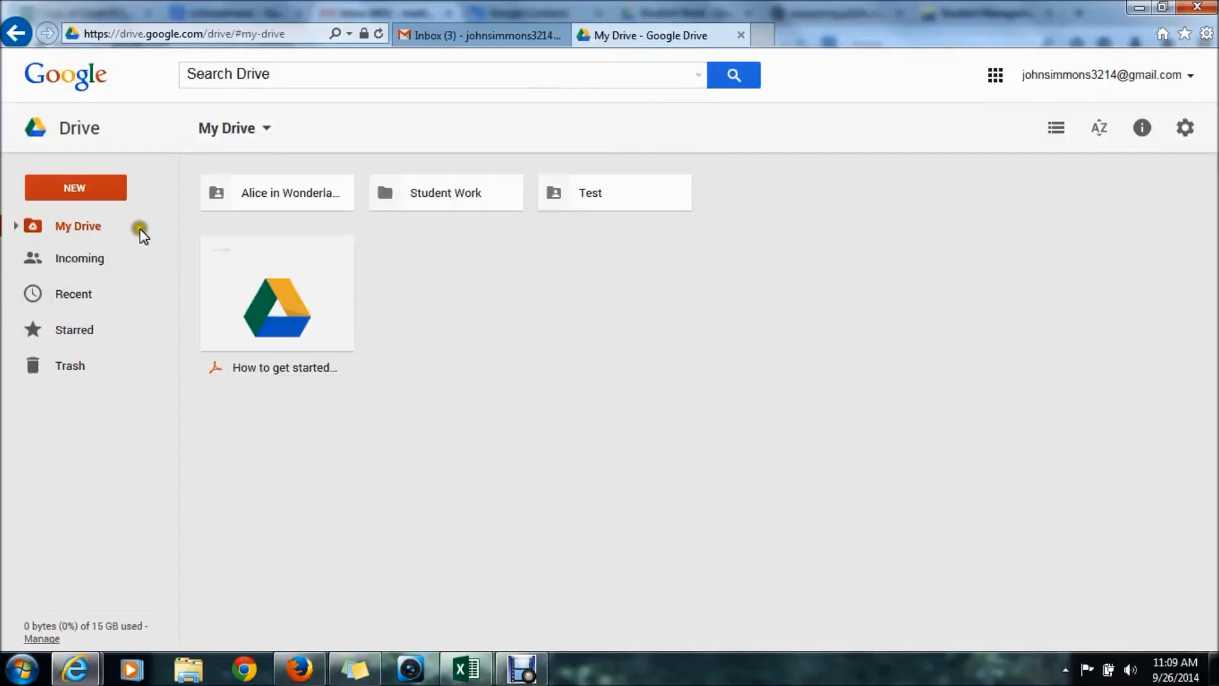
- Create a new blank Google Docs document from Drive's NEW menu and click into its page
{"action": "left_click", "coordinate": [96, 189]}
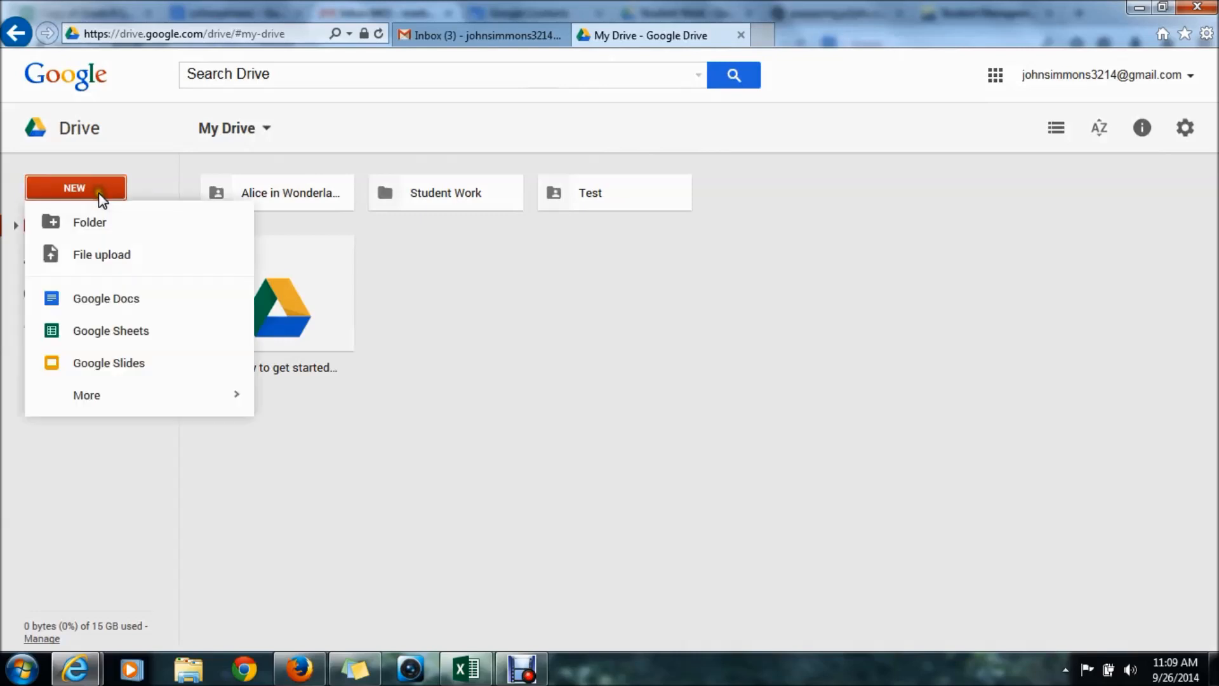
{"action": "left_click", "coordinate": [125, 300]}
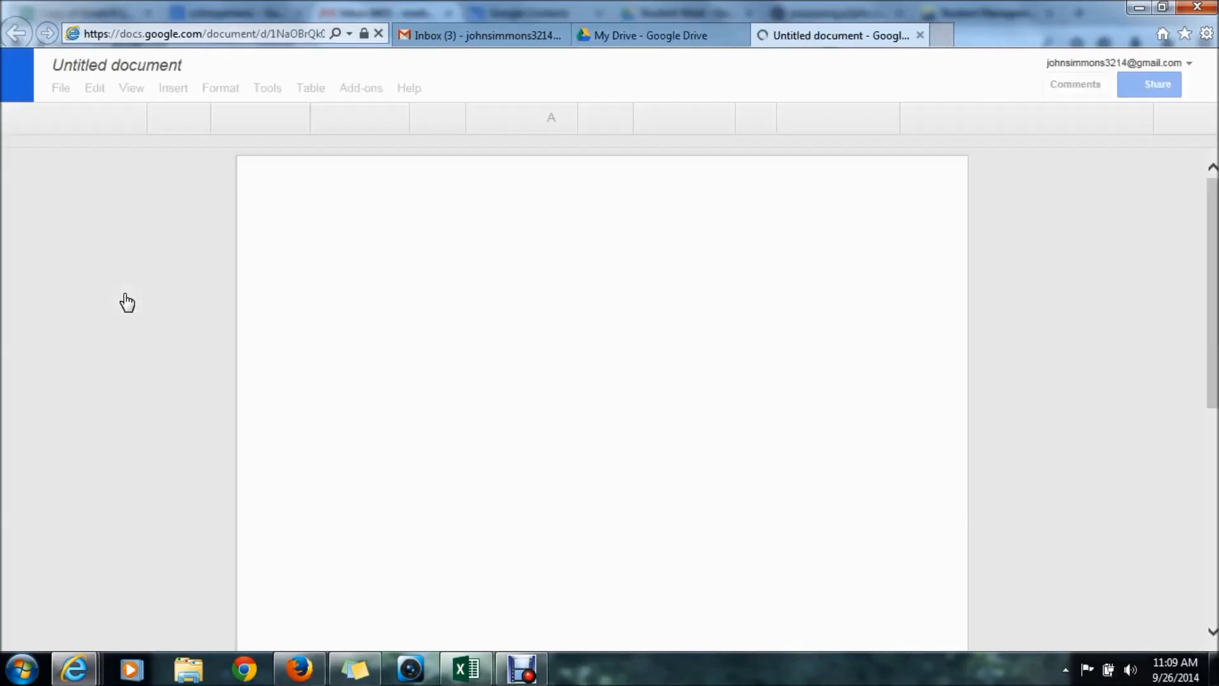
{"action": "left_click", "coordinate": [598, 449]}
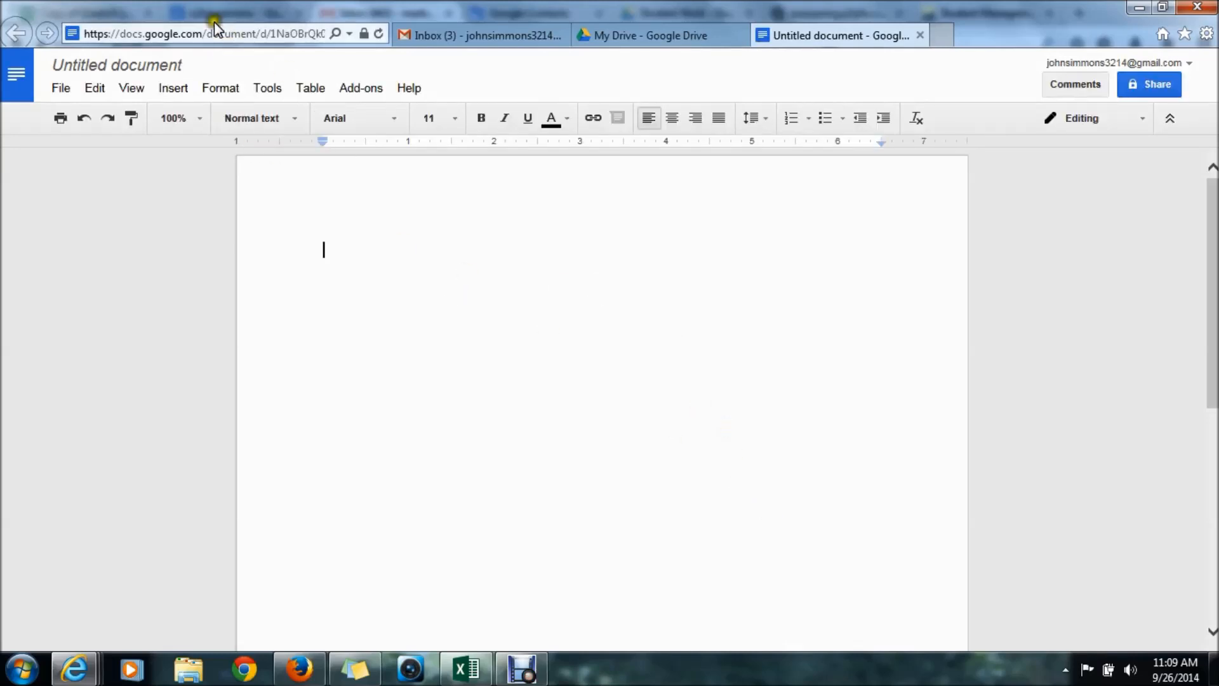
- Rename the document to 'Title 1' and type 'All the changes are saved immediately'
{"action": "left_click", "coordinate": [145, 67]}
{"action": "type", "text": "Title 1"}
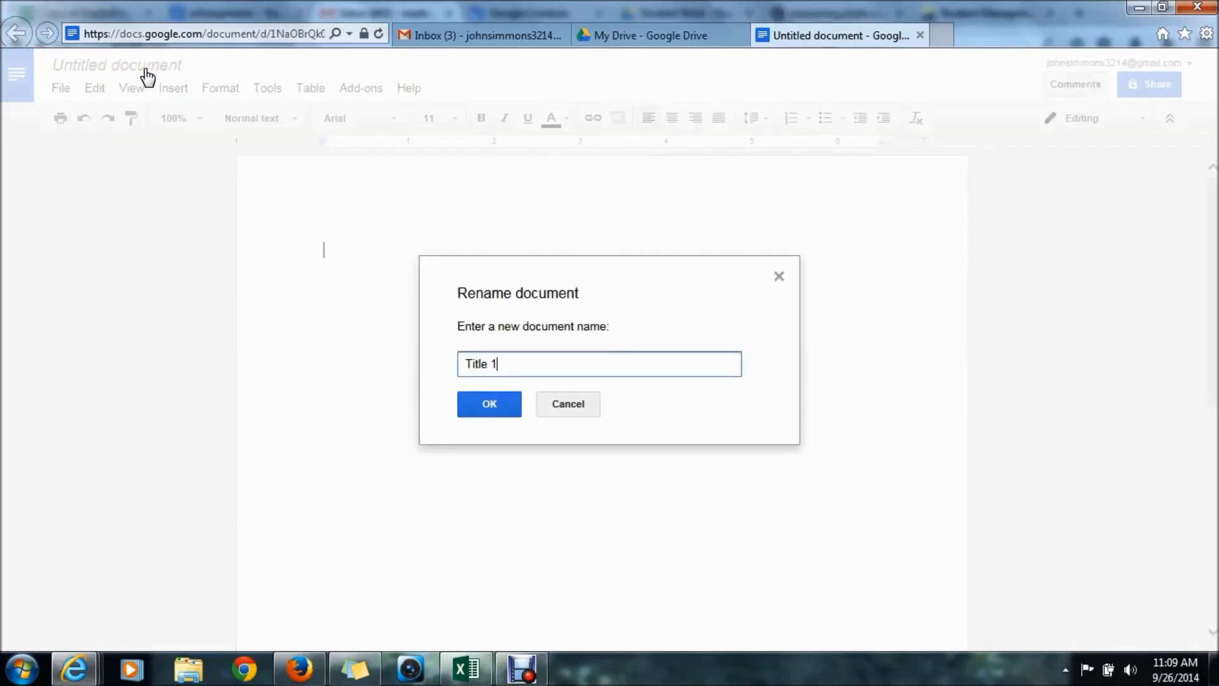
{"action": "left_click", "coordinate": [490, 411]}
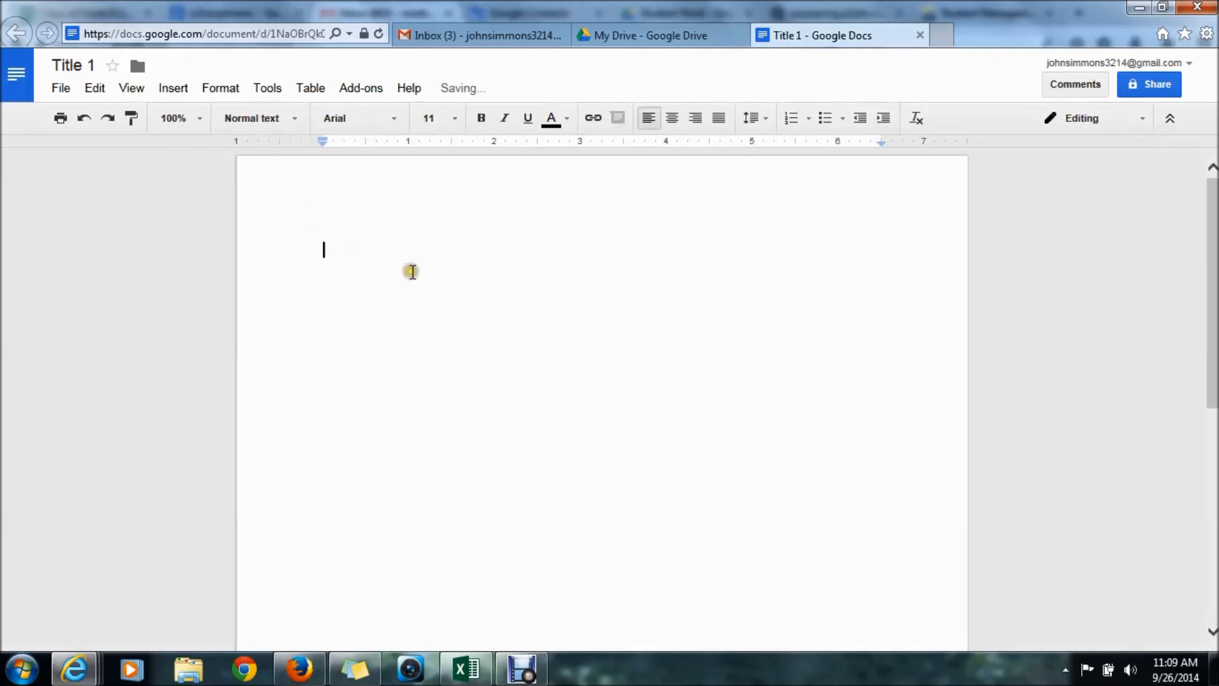
{"action": "type", "text": "All the changes are saved immediately"}
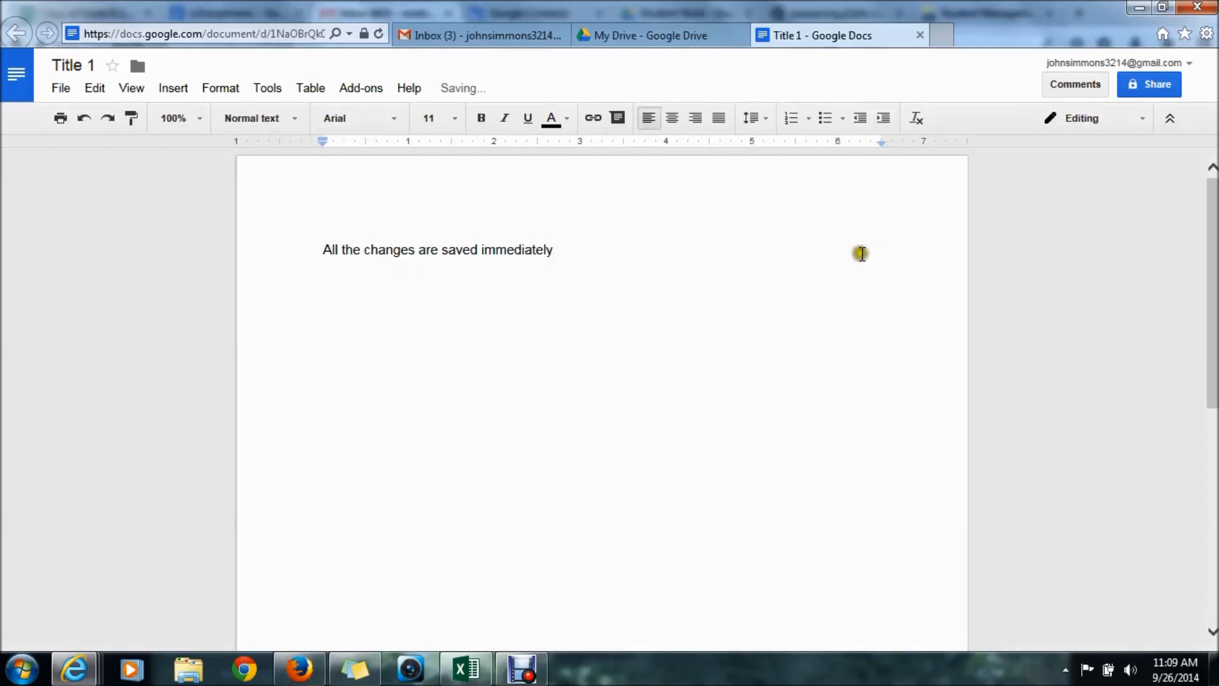
- Close Title 1 and reopen it from Drive to confirm the sentence was saved
{"action": "left_click", "coordinate": [919, 36]}
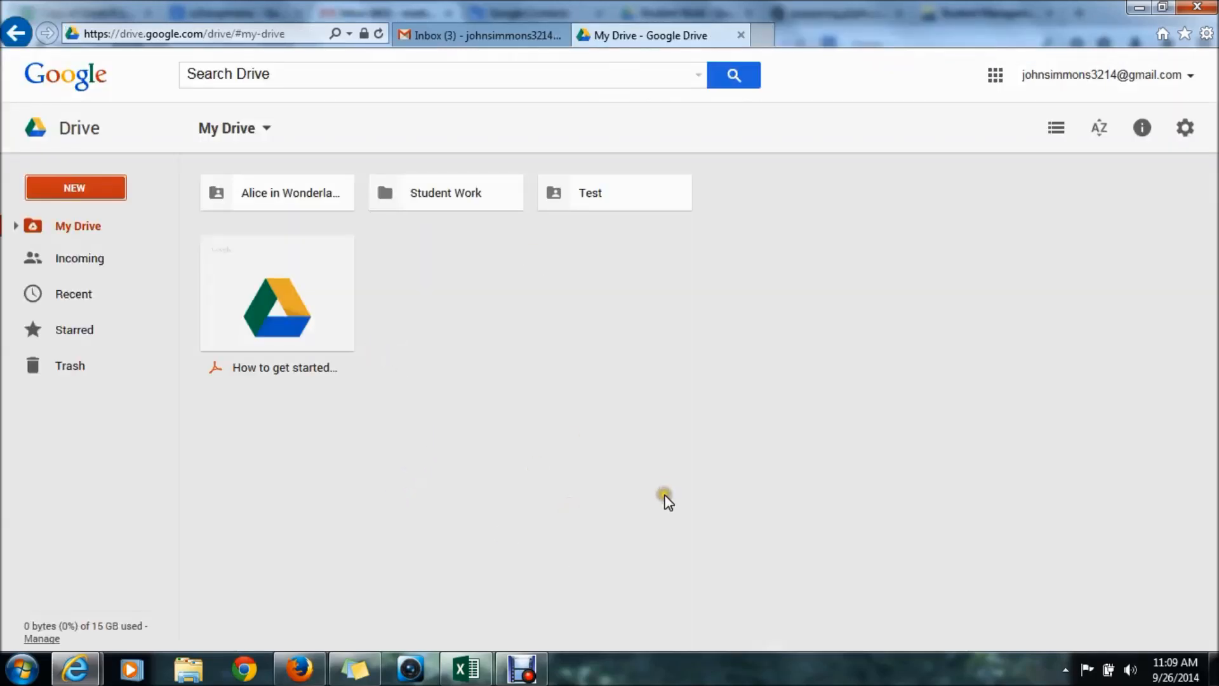
{"action": "double_click", "coordinate": [454, 286]}
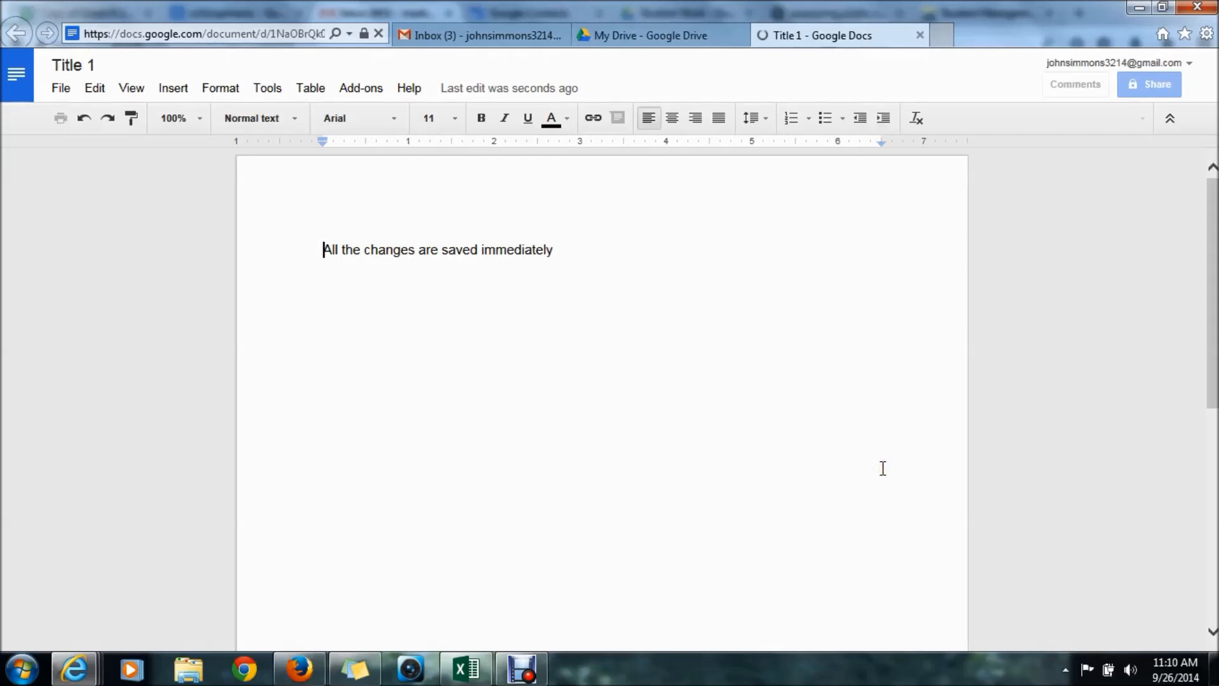
{"action": "left_click", "coordinate": [590, 253]}
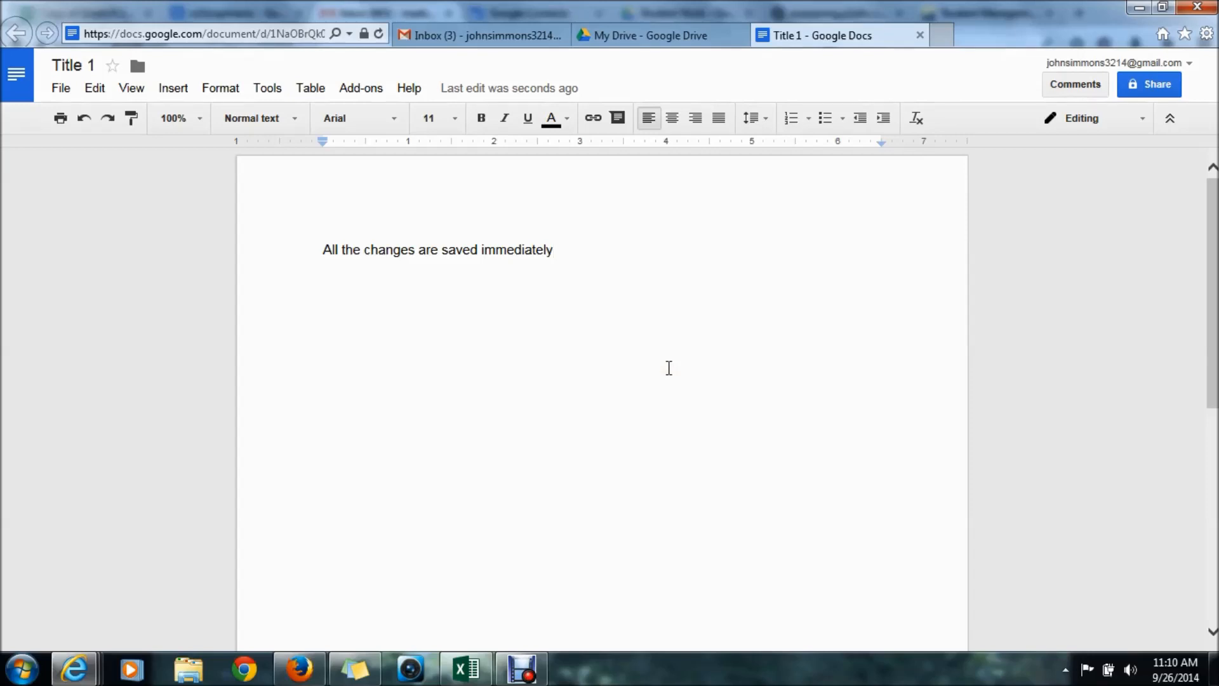
- Close Title 1 back to My Drive, then switch to the google-2 workbook in Excel
{"action": "left_click", "coordinate": [923, 34]}
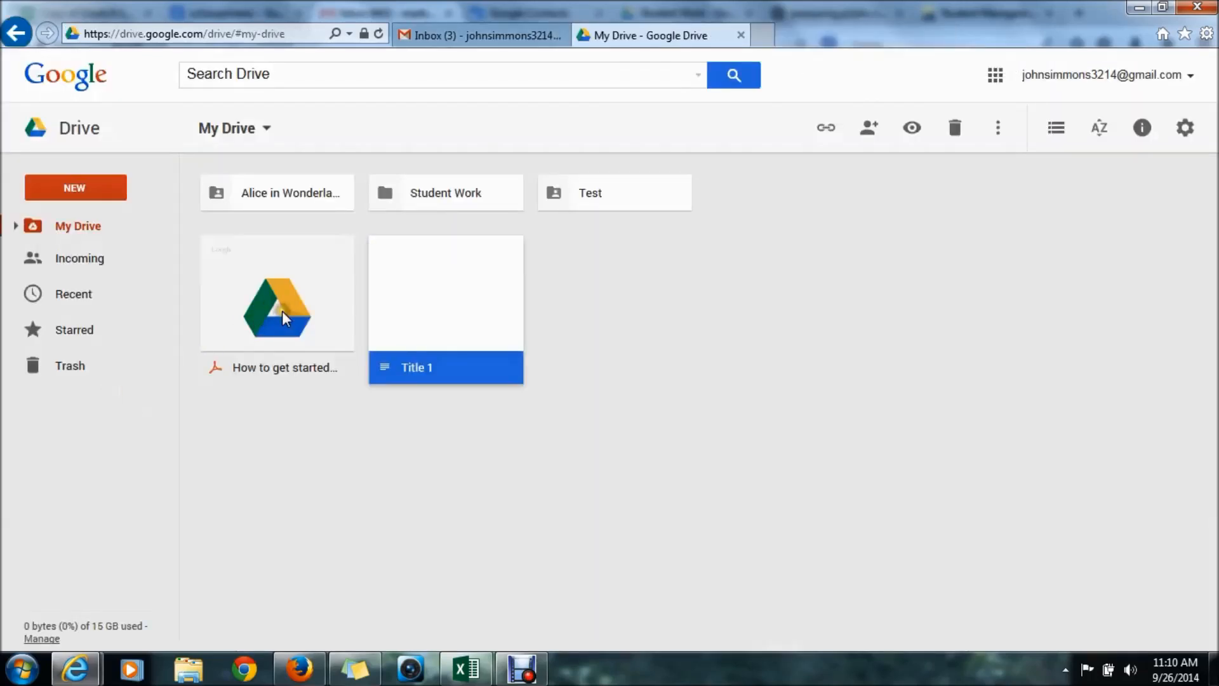
{"action": "left_click", "coordinate": [282, 311]}
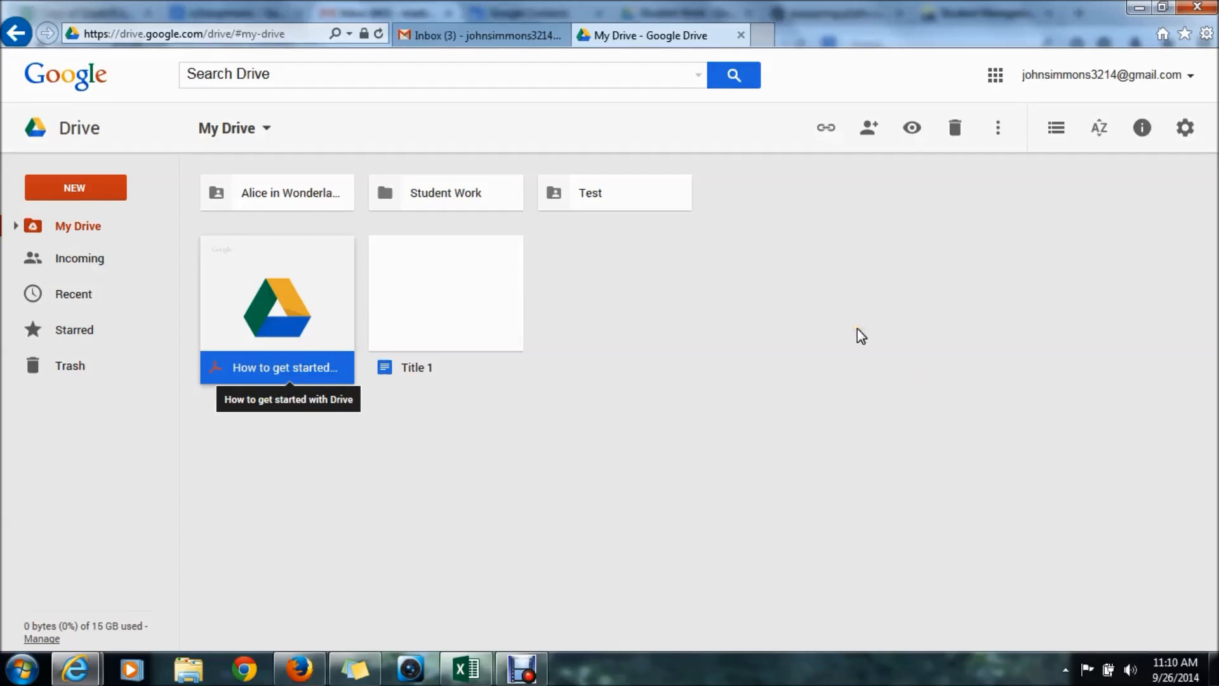
{"action": "mouse_move", "coordinate": [471, 665]}
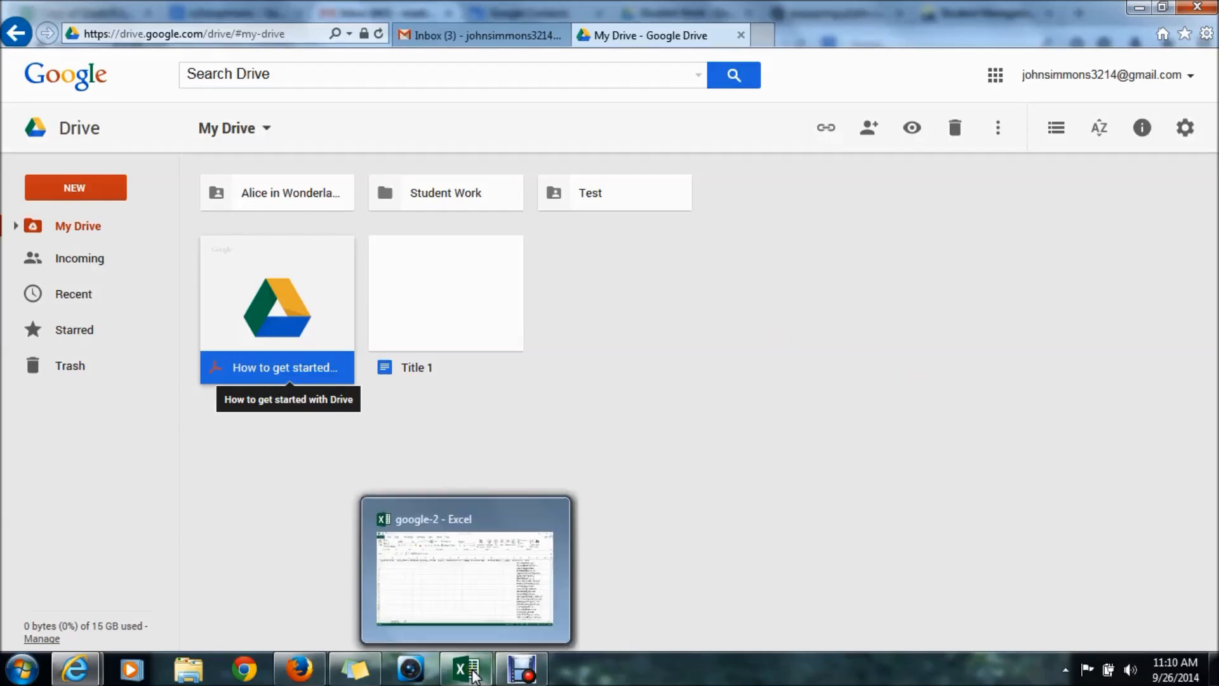
{"action": "left_click", "coordinate": [722, 501]}
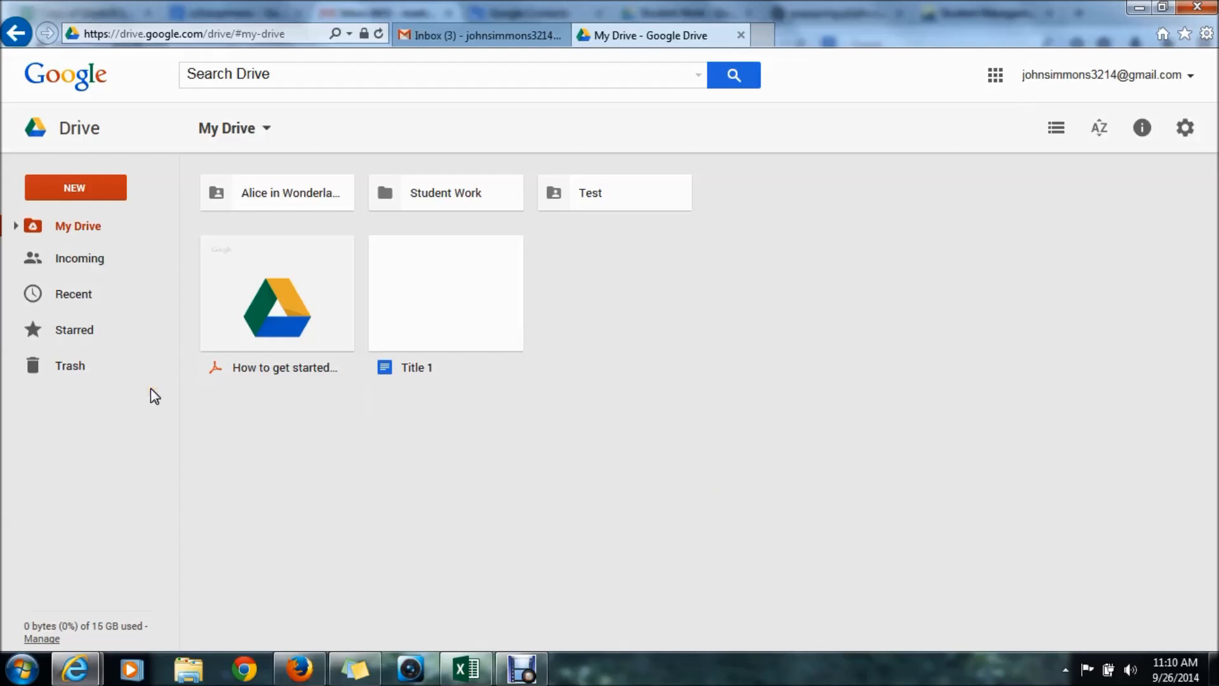
{"action": "left_click", "coordinate": [84, 186]}
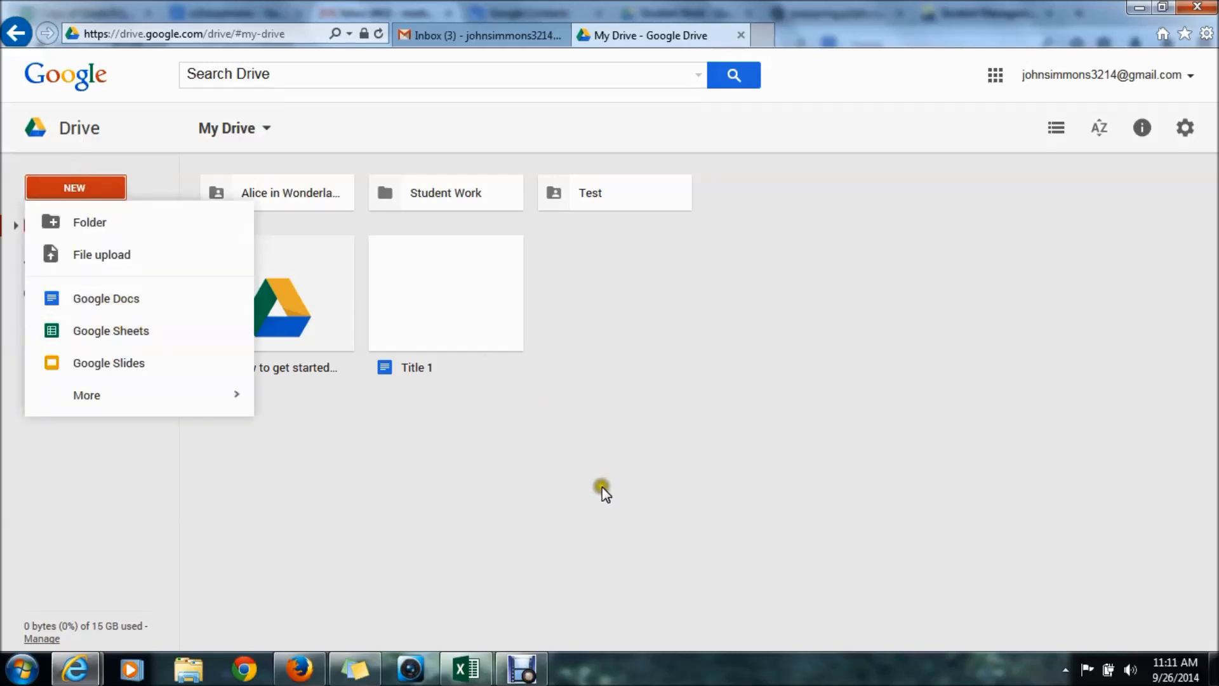
{"action": "left_click", "coordinate": [481, 672]}
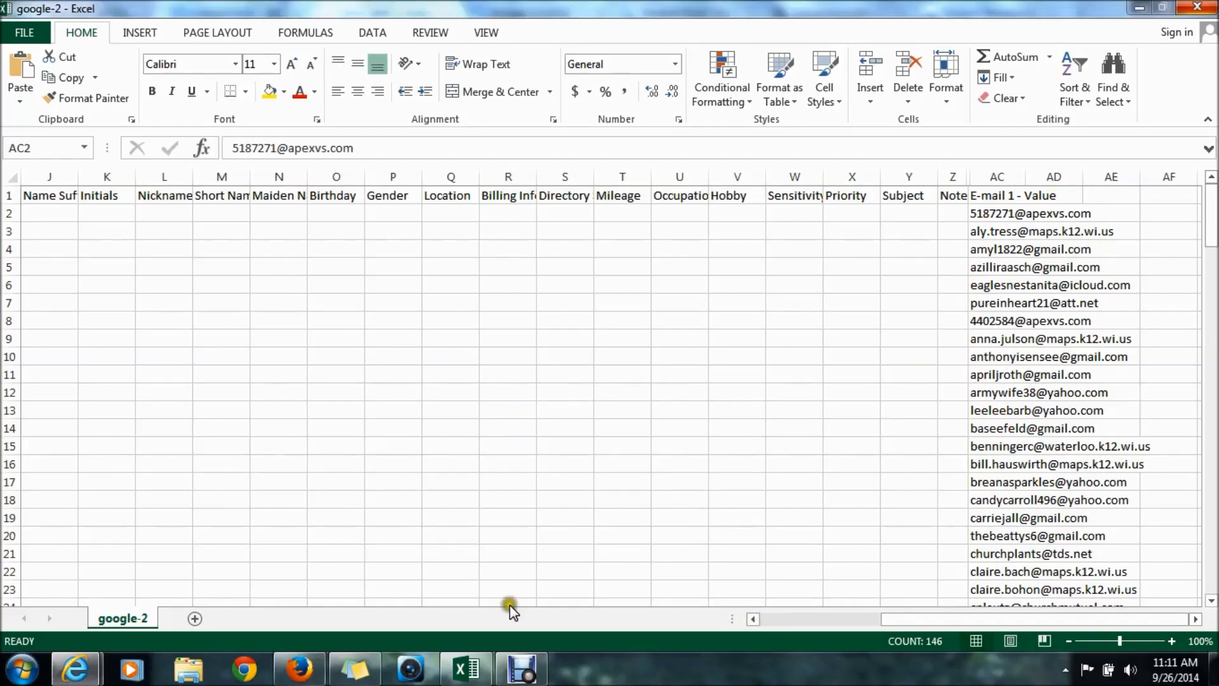
- Leave the google-2 workbook and bring the My Drive browser window back to the front
{"action": "left_click", "coordinate": [339, 513]}
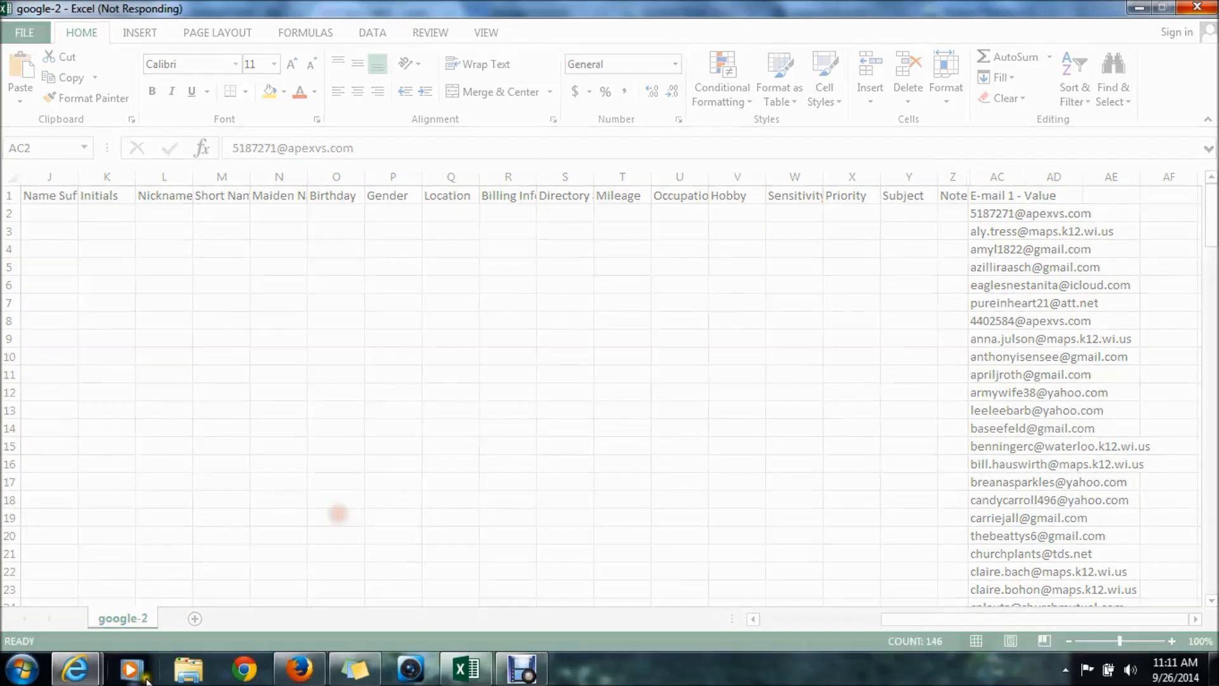
{"action": "mouse_move", "coordinate": [94, 674]}
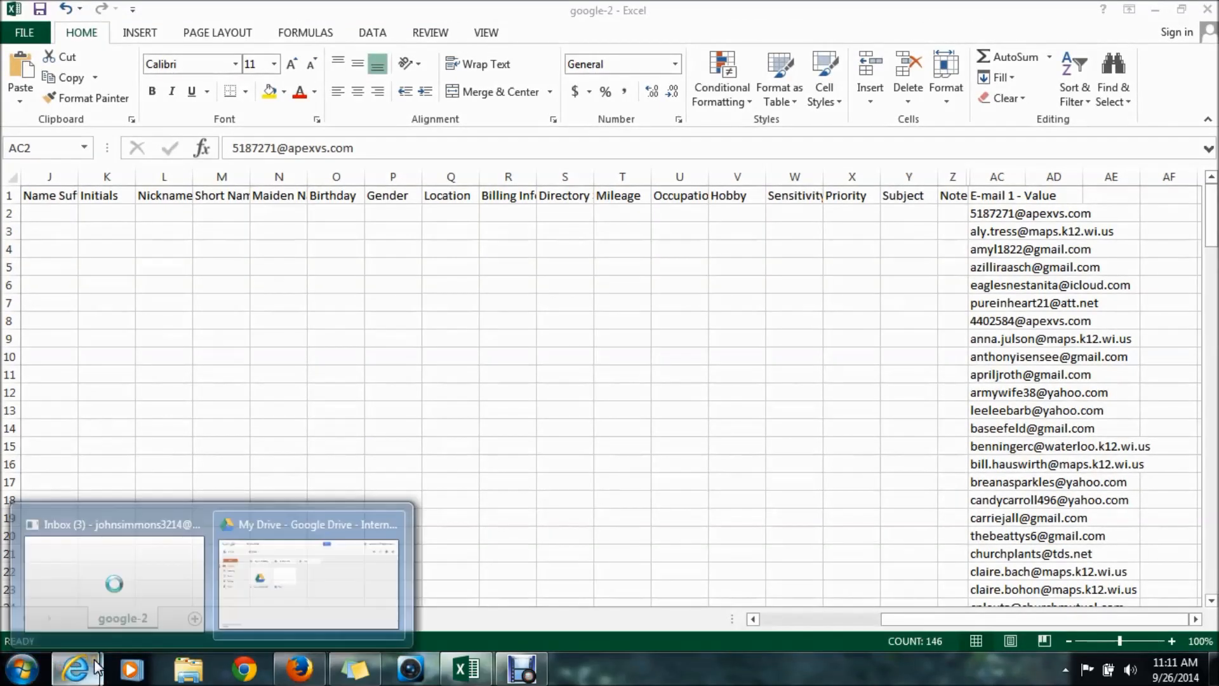
{"action": "left_click", "coordinate": [284, 516]}
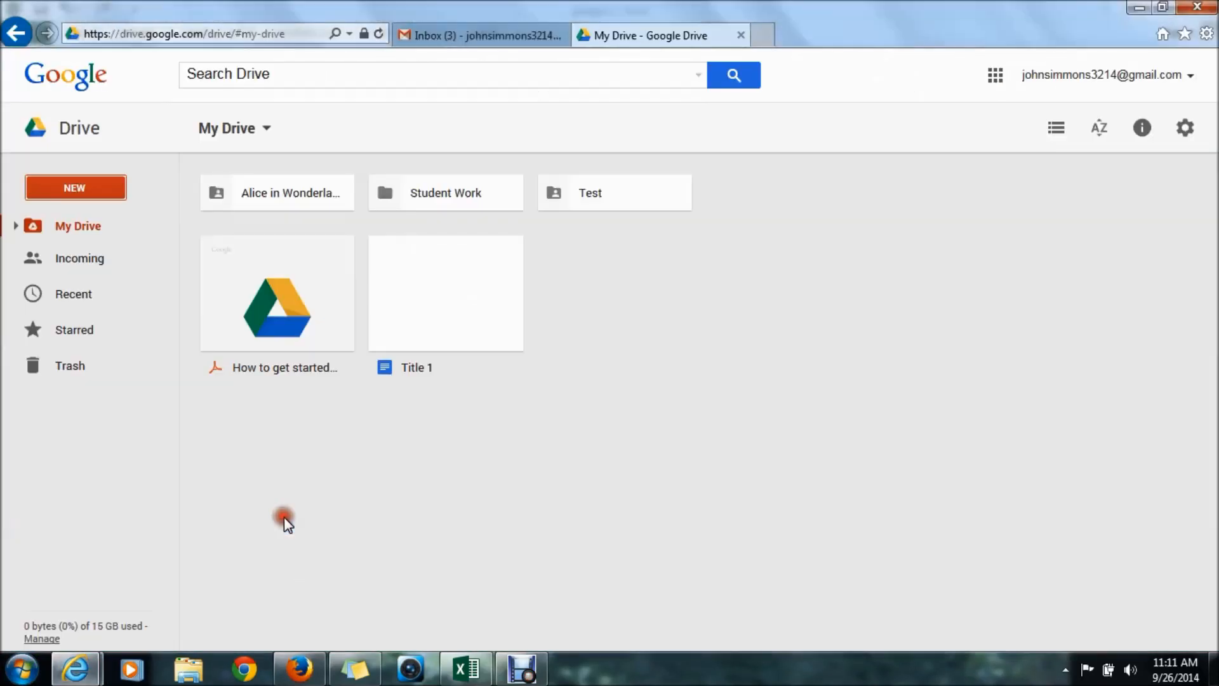
{"action": "left_click", "coordinate": [93, 188]}
- Create a blank Google Sheets spreadsheet and close the File unavailable warning
{"action": "left_click", "coordinate": [92, 331]}
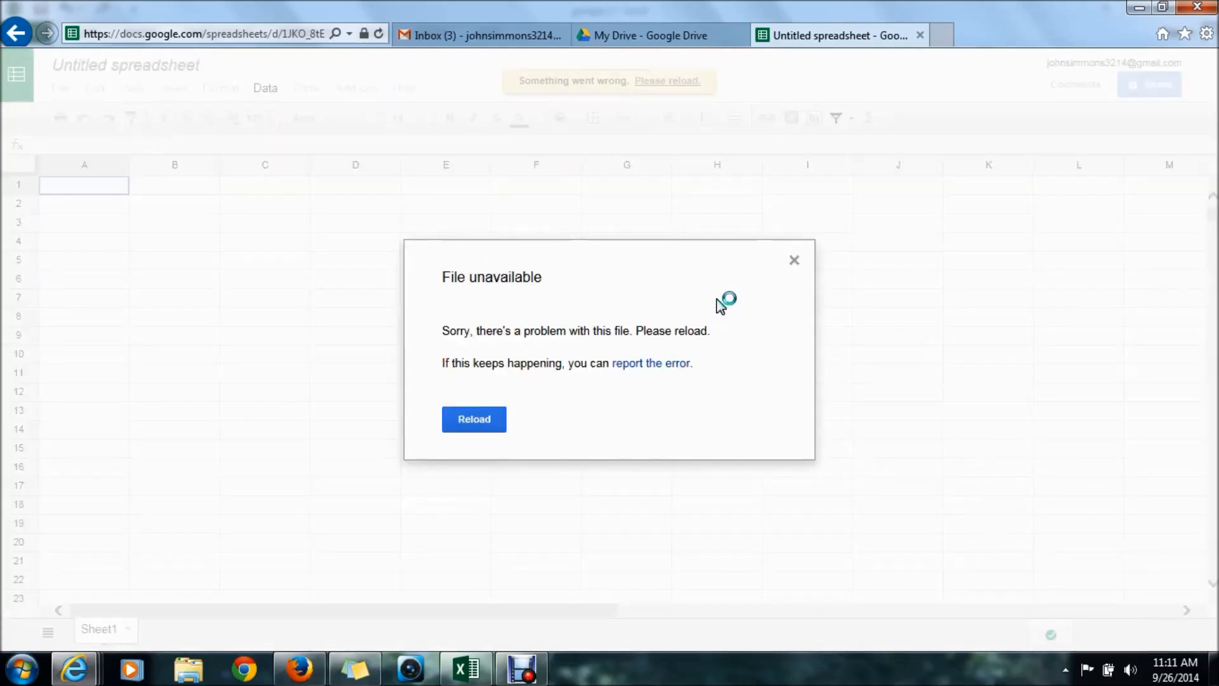
{"action": "left_click", "coordinate": [794, 260]}
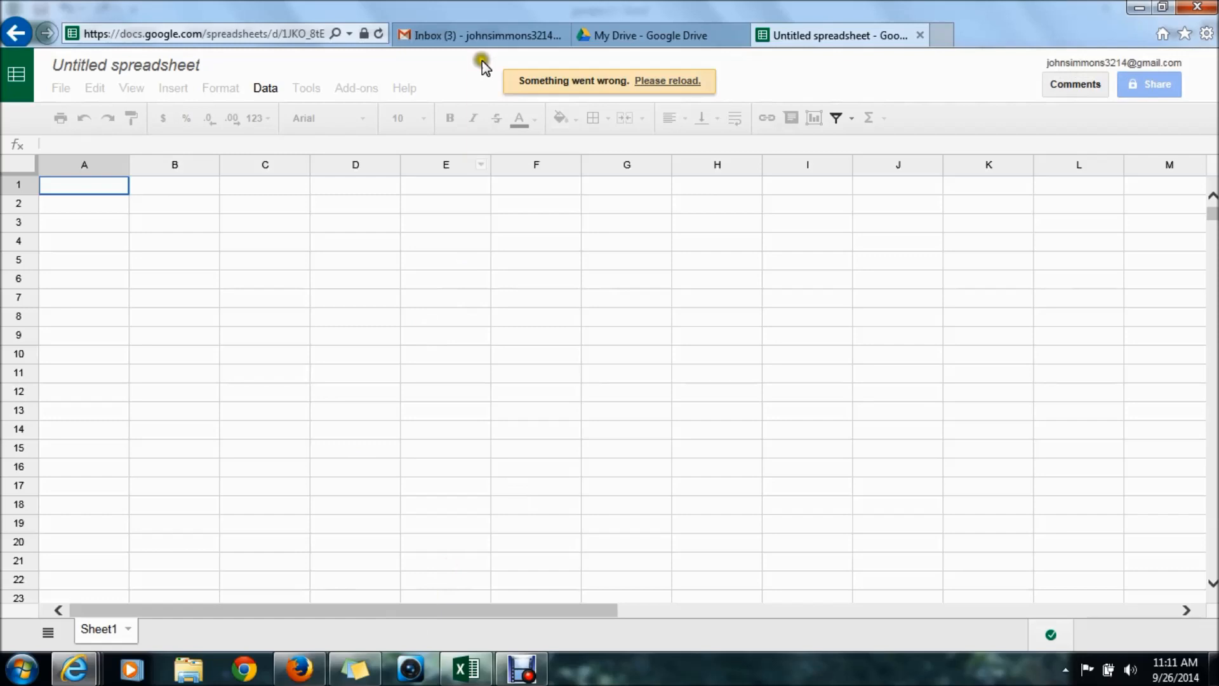
- Return to the My Drive tab listing Title 1, then right-click the recorder's tray icon
{"action": "left_click", "coordinate": [642, 35]}
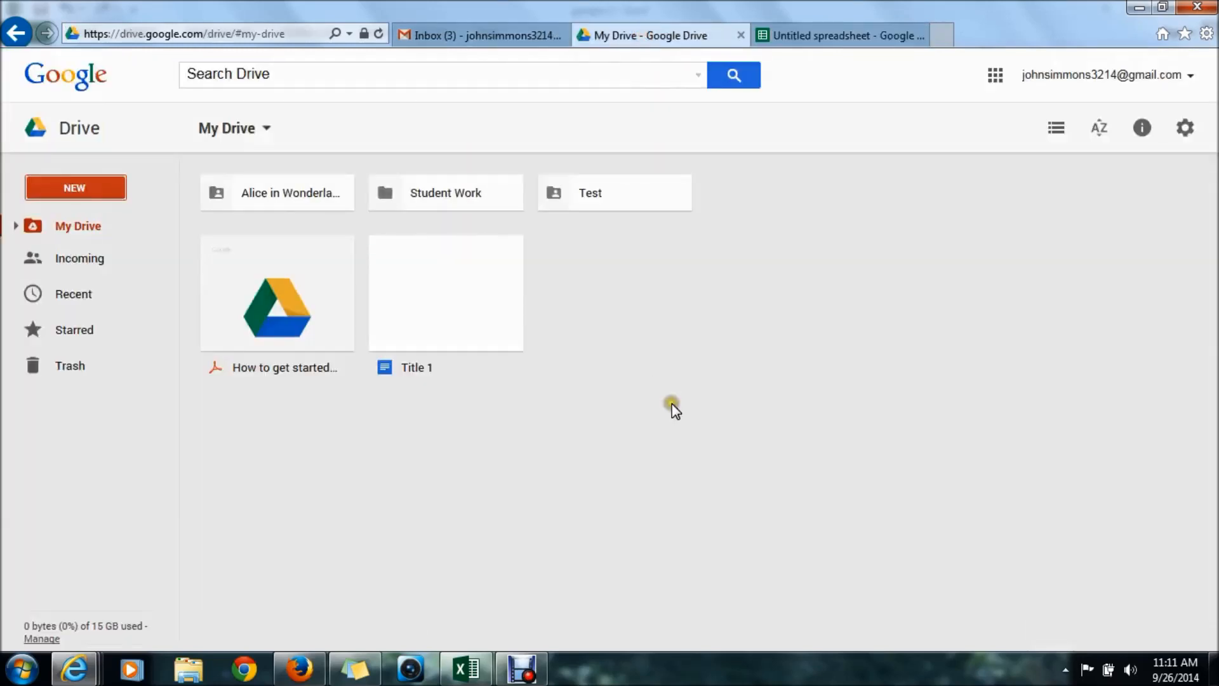
{"action": "left_click", "coordinate": [1066, 670]}
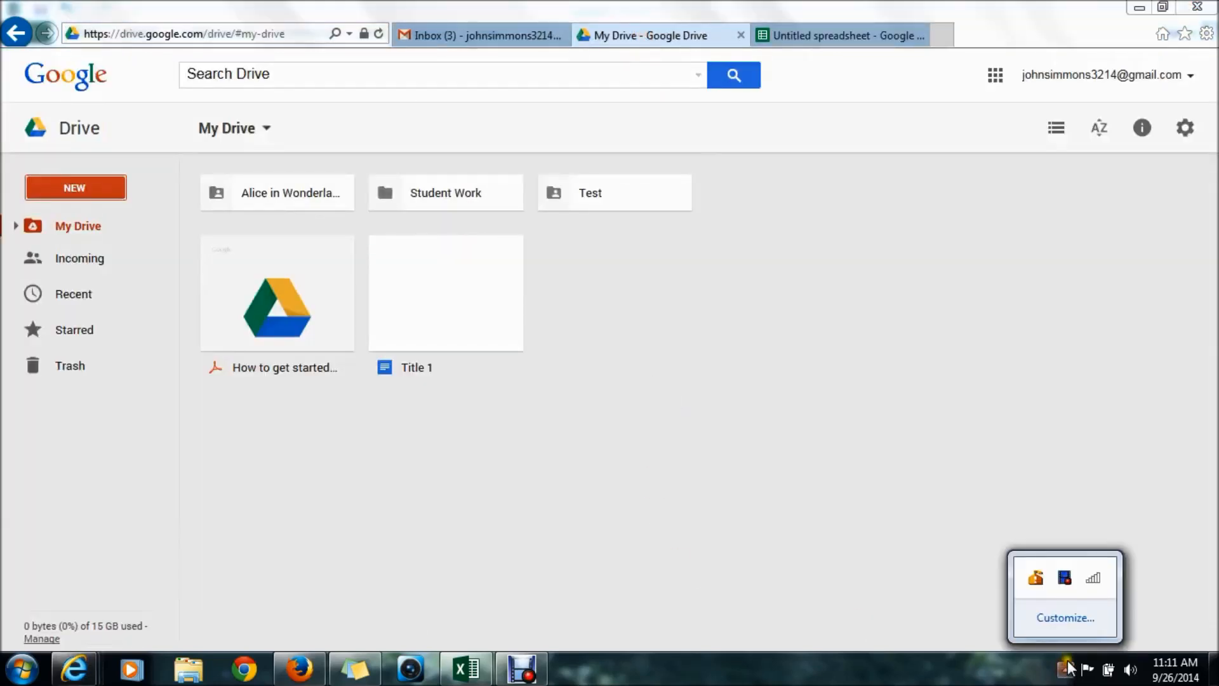
{"action": "right_click", "coordinate": [1063, 581]}
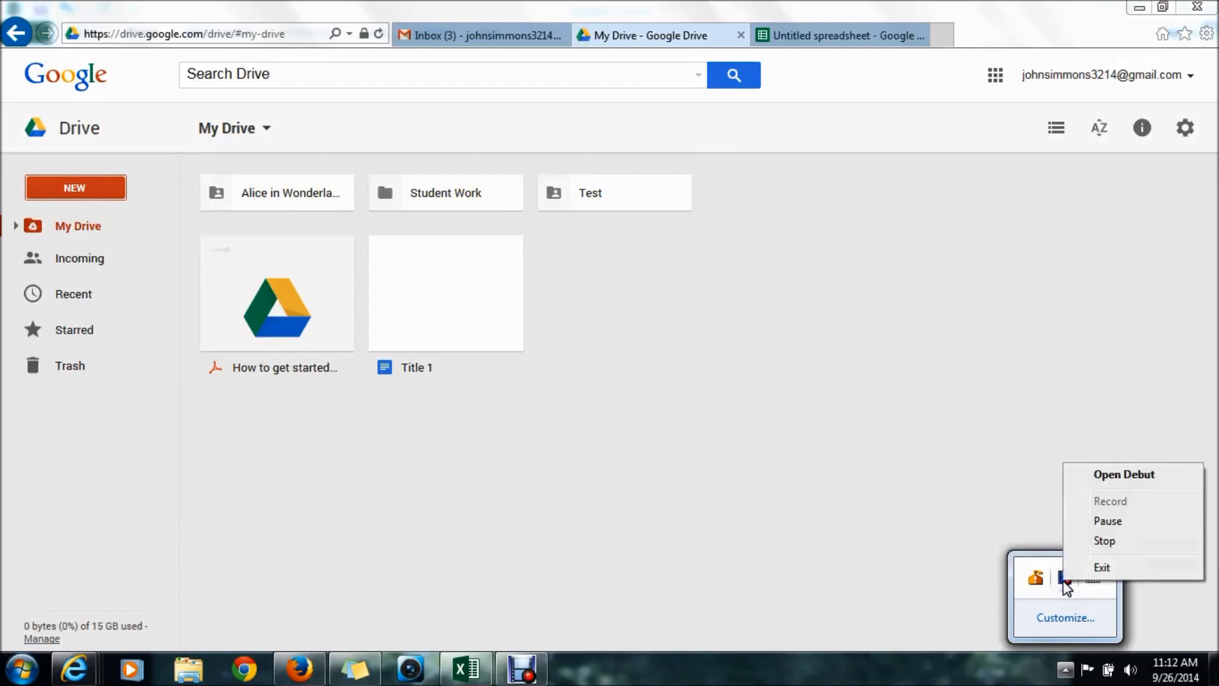